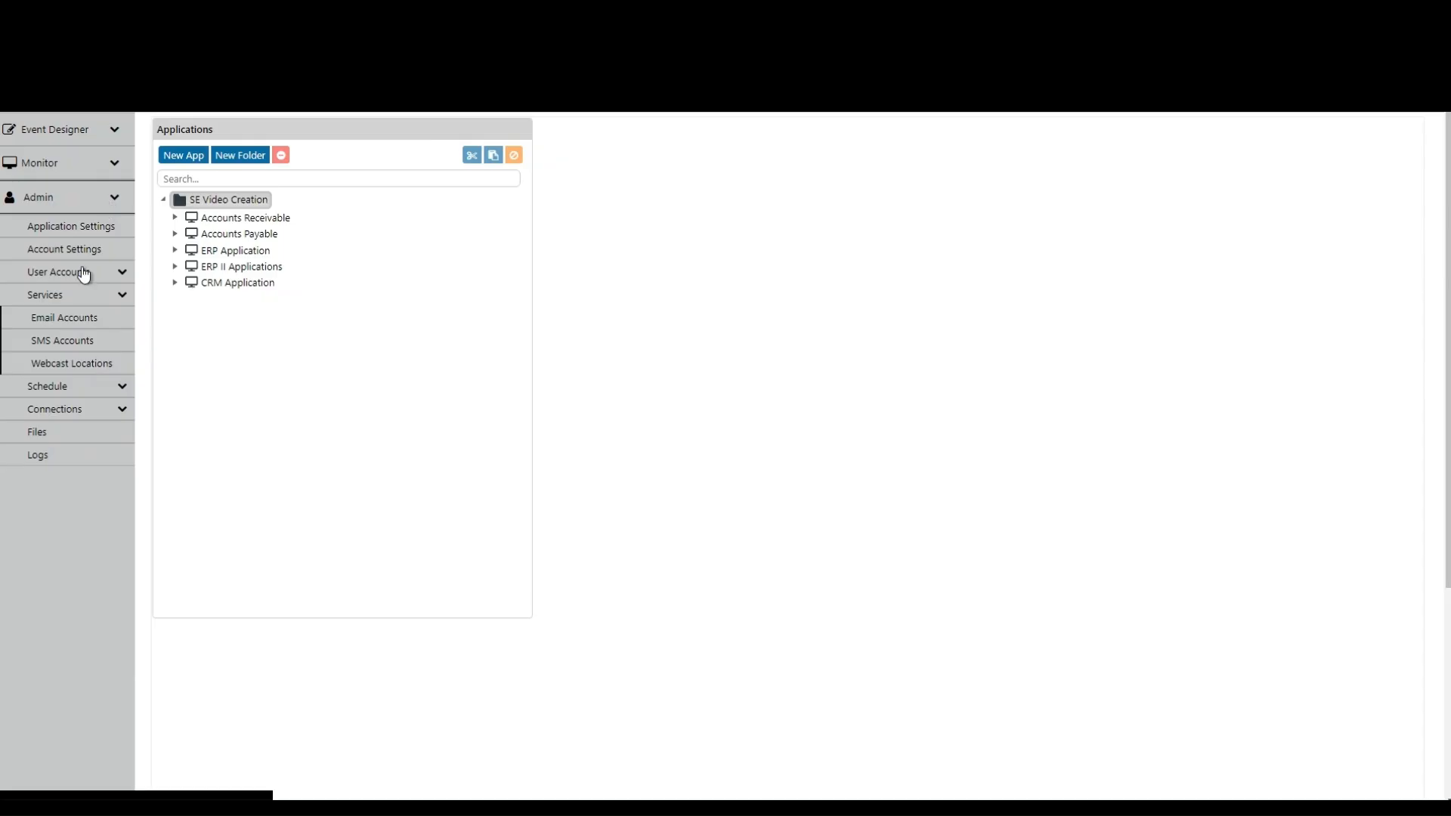
# Open the Macola EEM email account for editing and display the content processing options of its incoming email response system
pyautogui.click(97, 318)
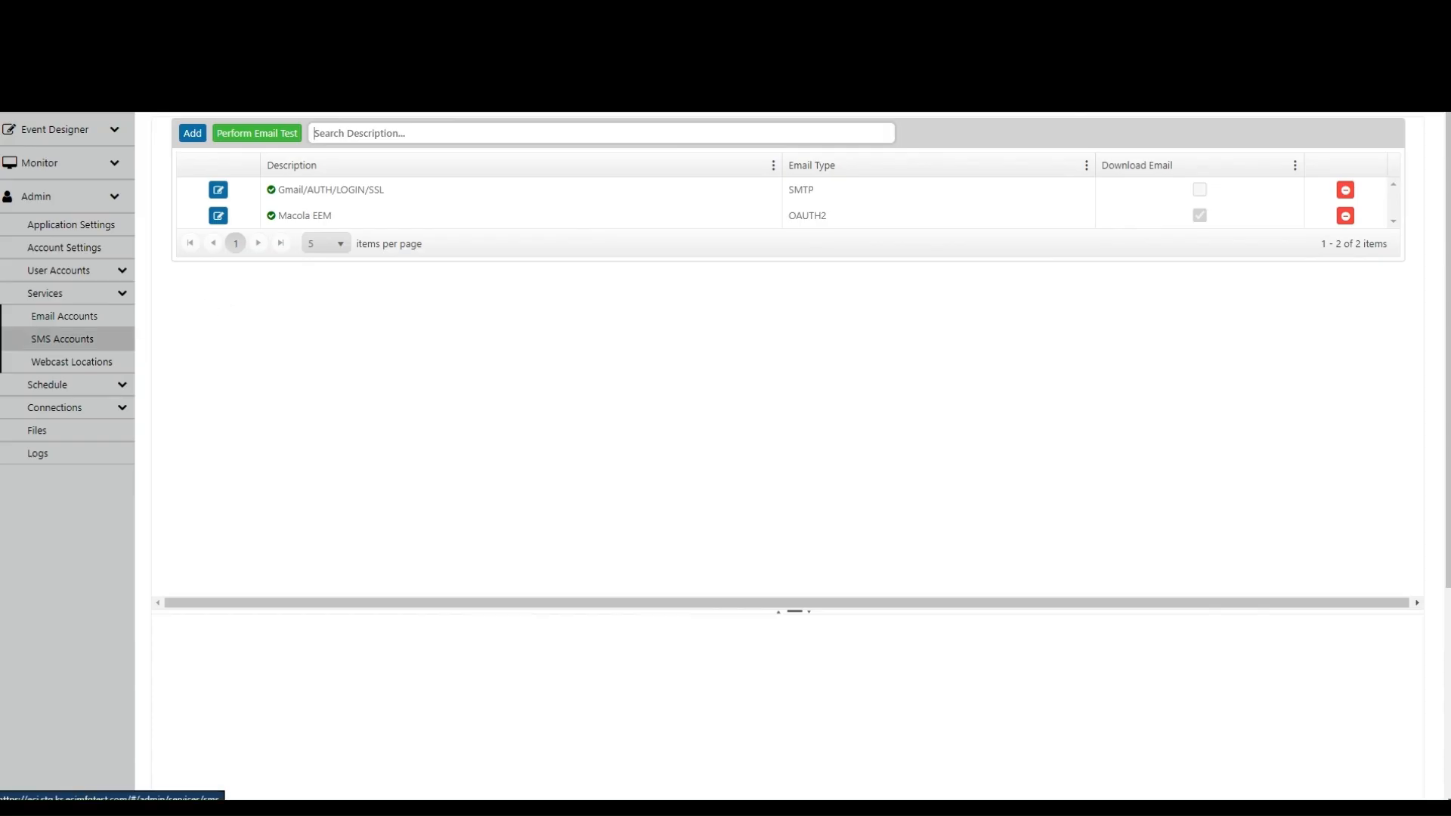
pyautogui.click(219, 216)
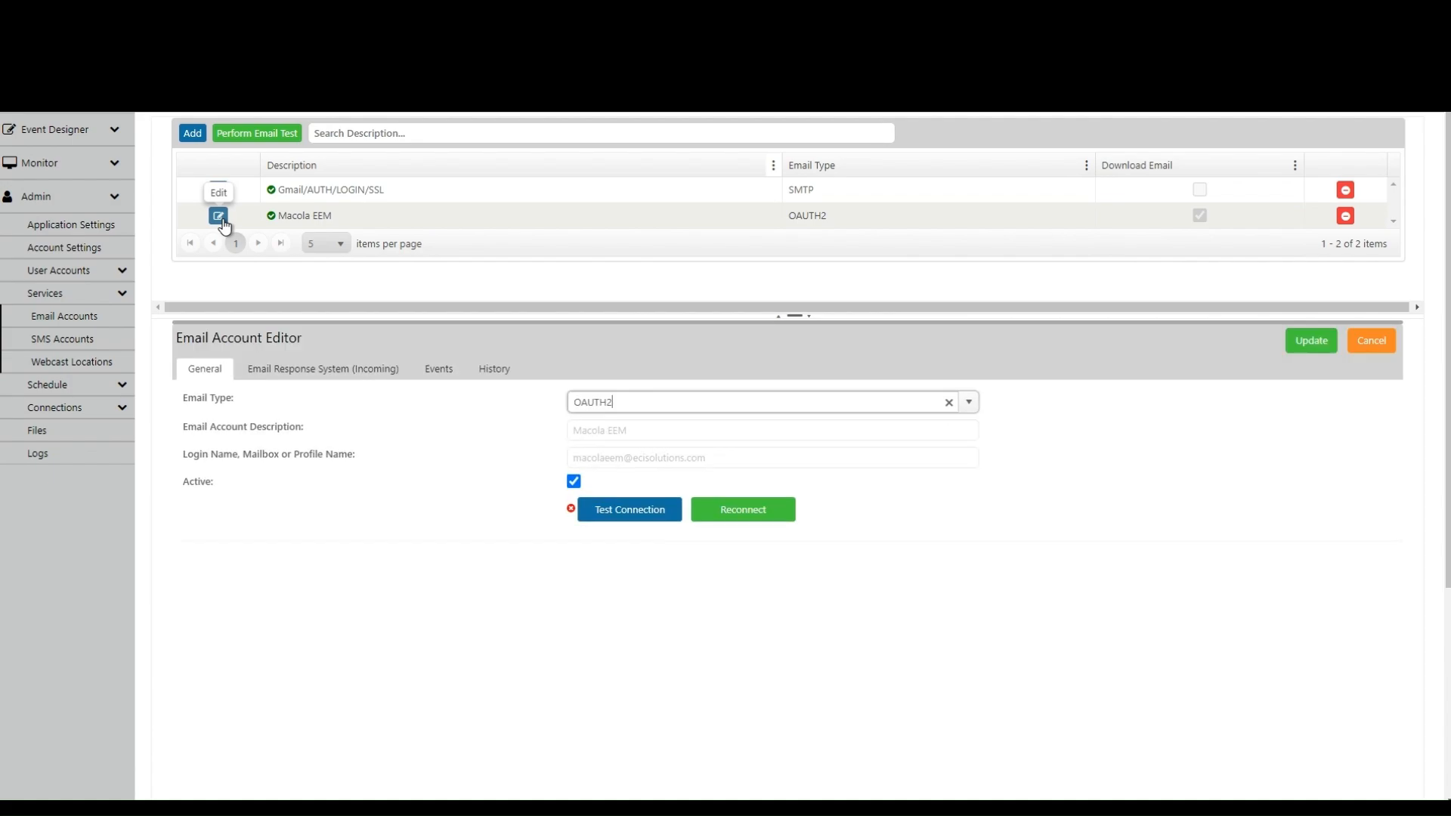
pyautogui.click(306, 370)
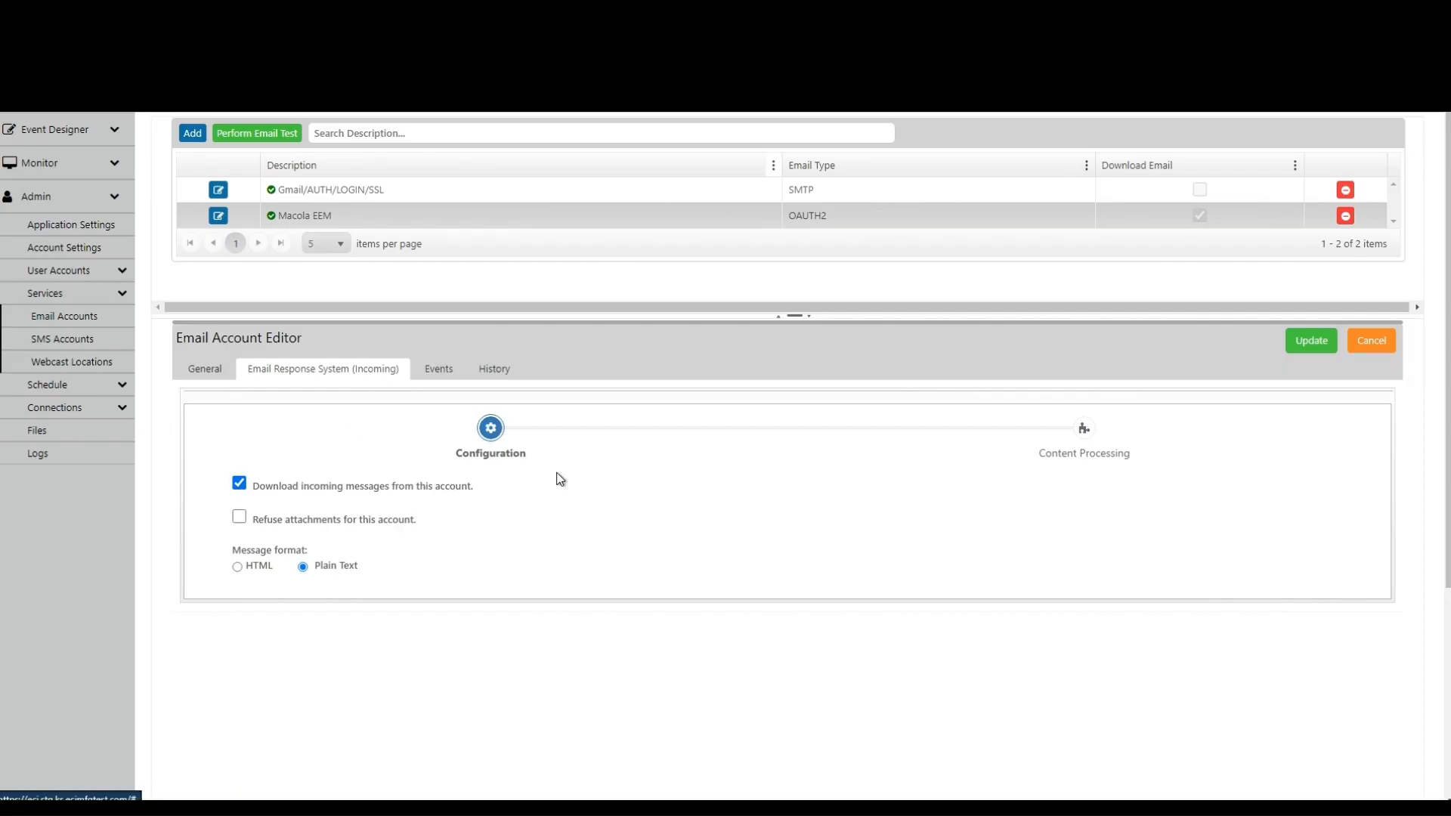
pyautogui.click(1078, 459)
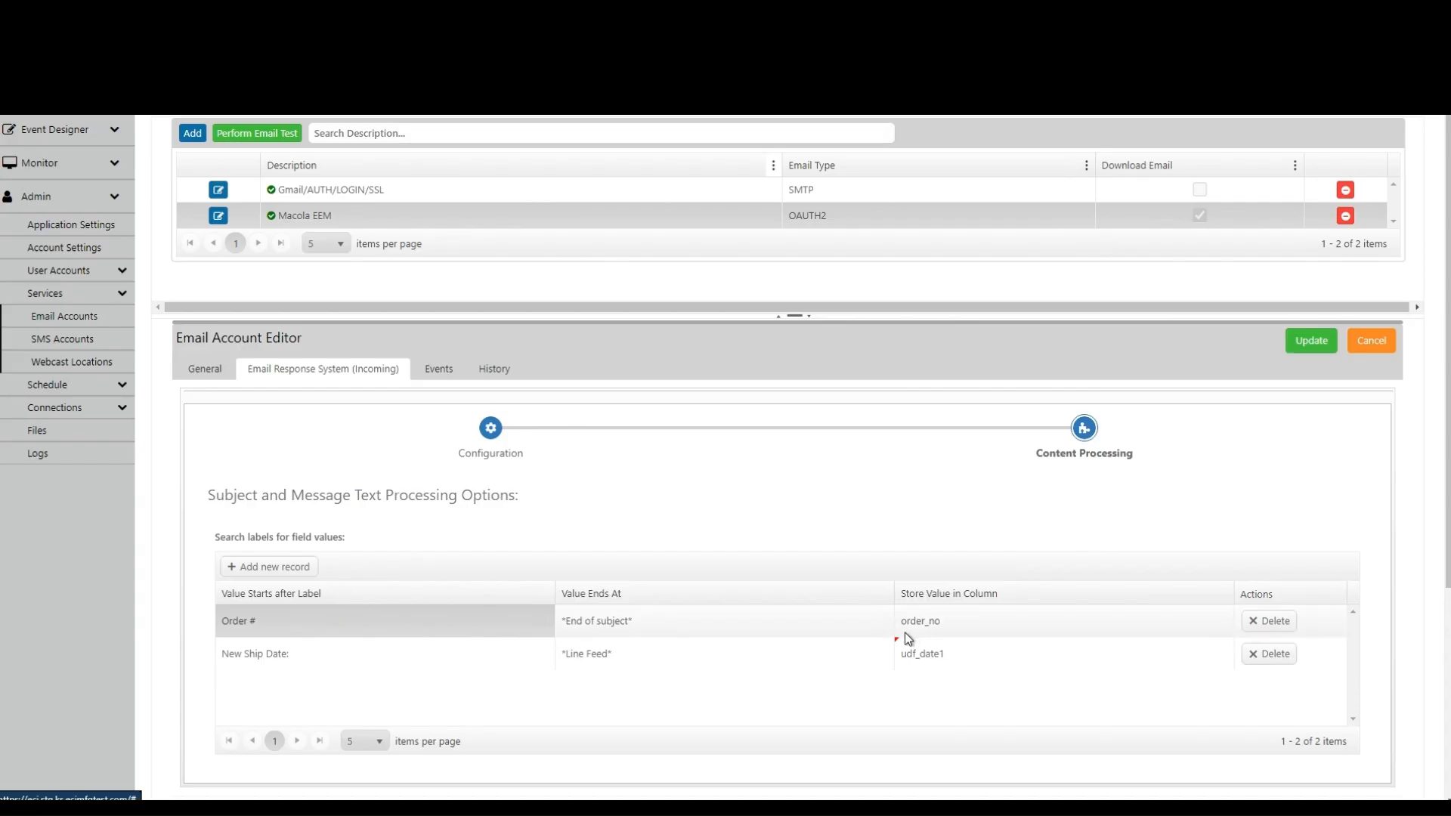
# Review the value-ending and storage-column choices for the "Order #" search label, keep the existing selections, and save the email account
pyautogui.click(883, 621)
pyautogui.click(882, 621)
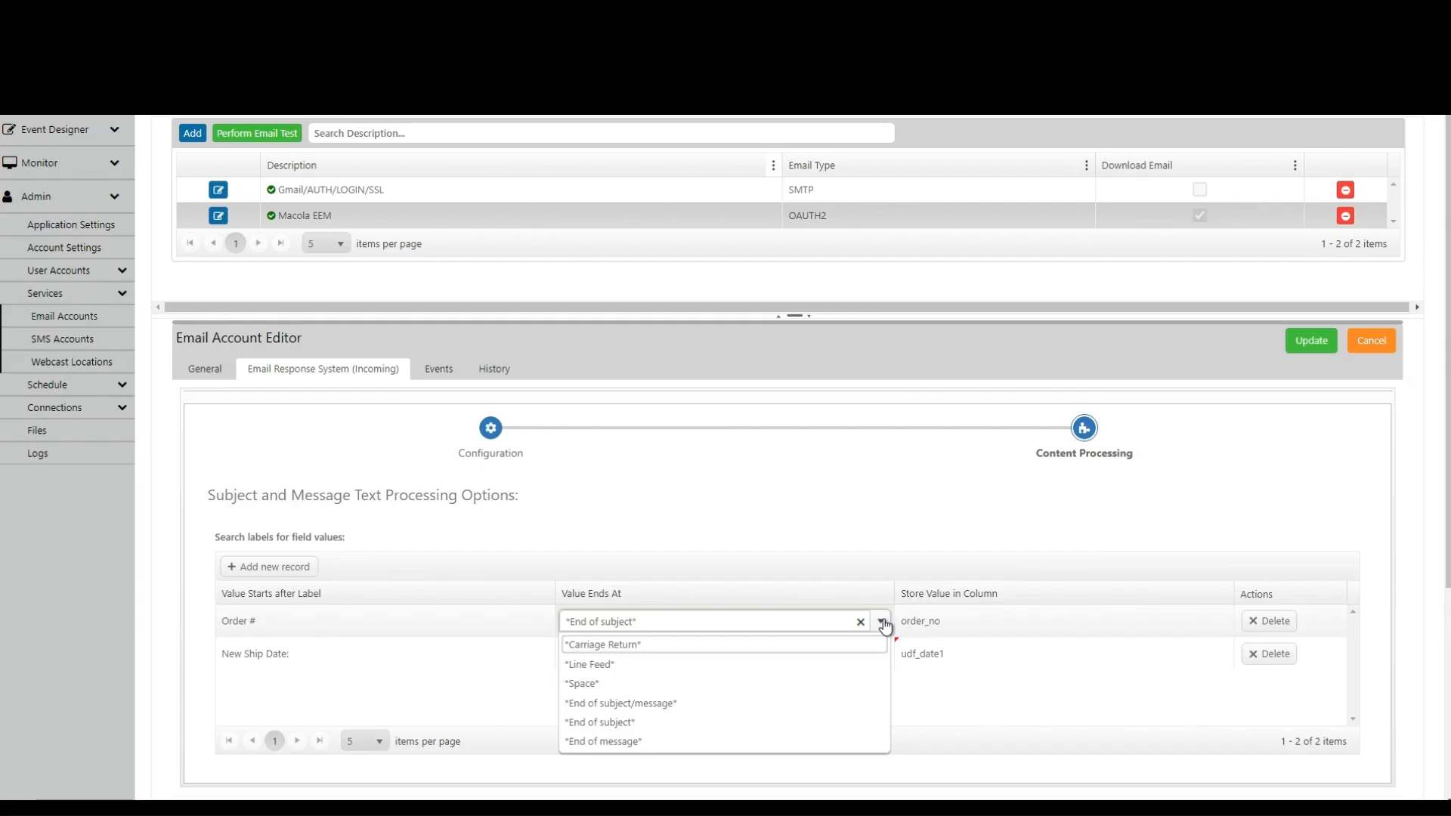
pyautogui.click(883, 621)
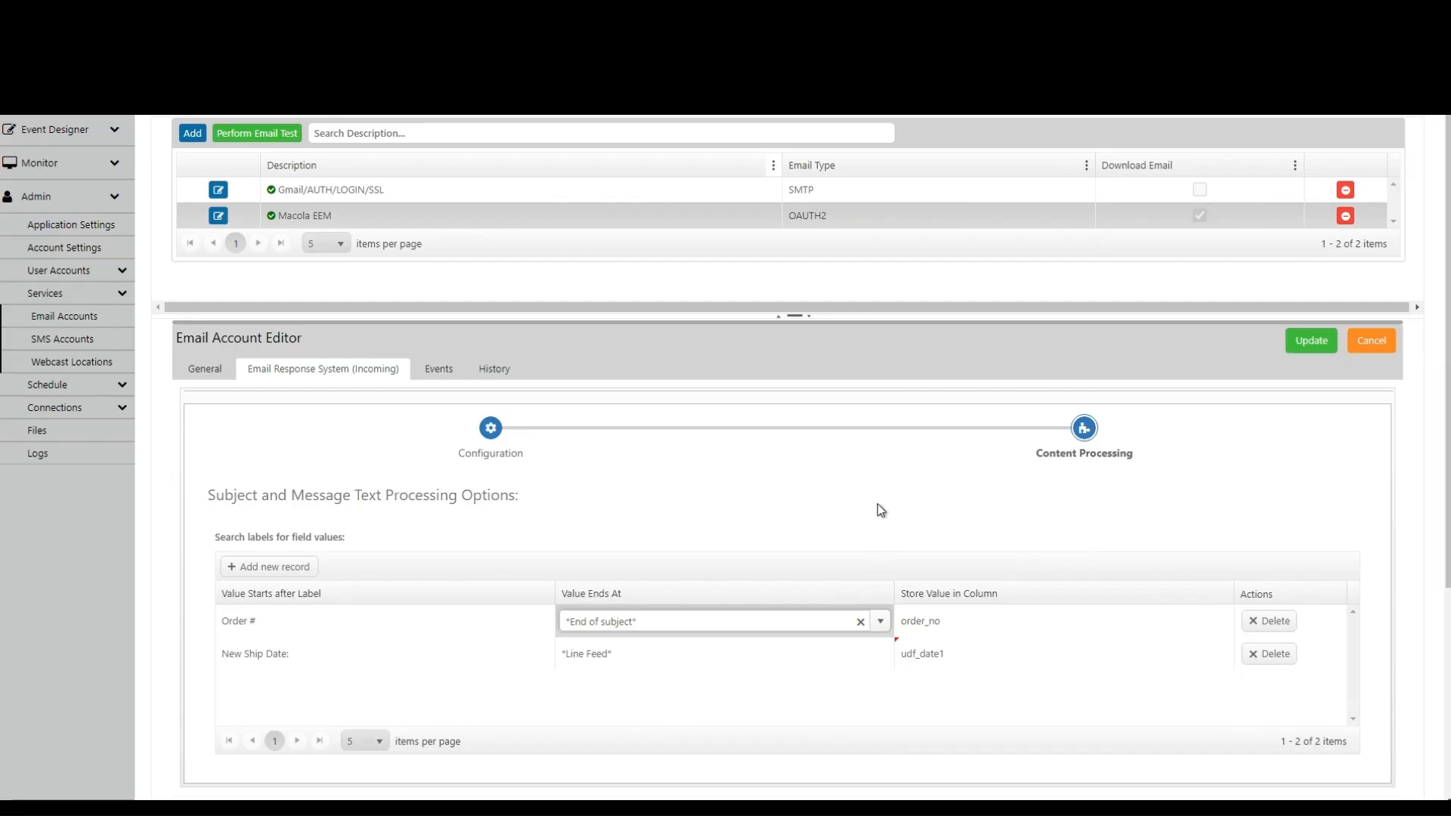
pyautogui.click(1004, 625)
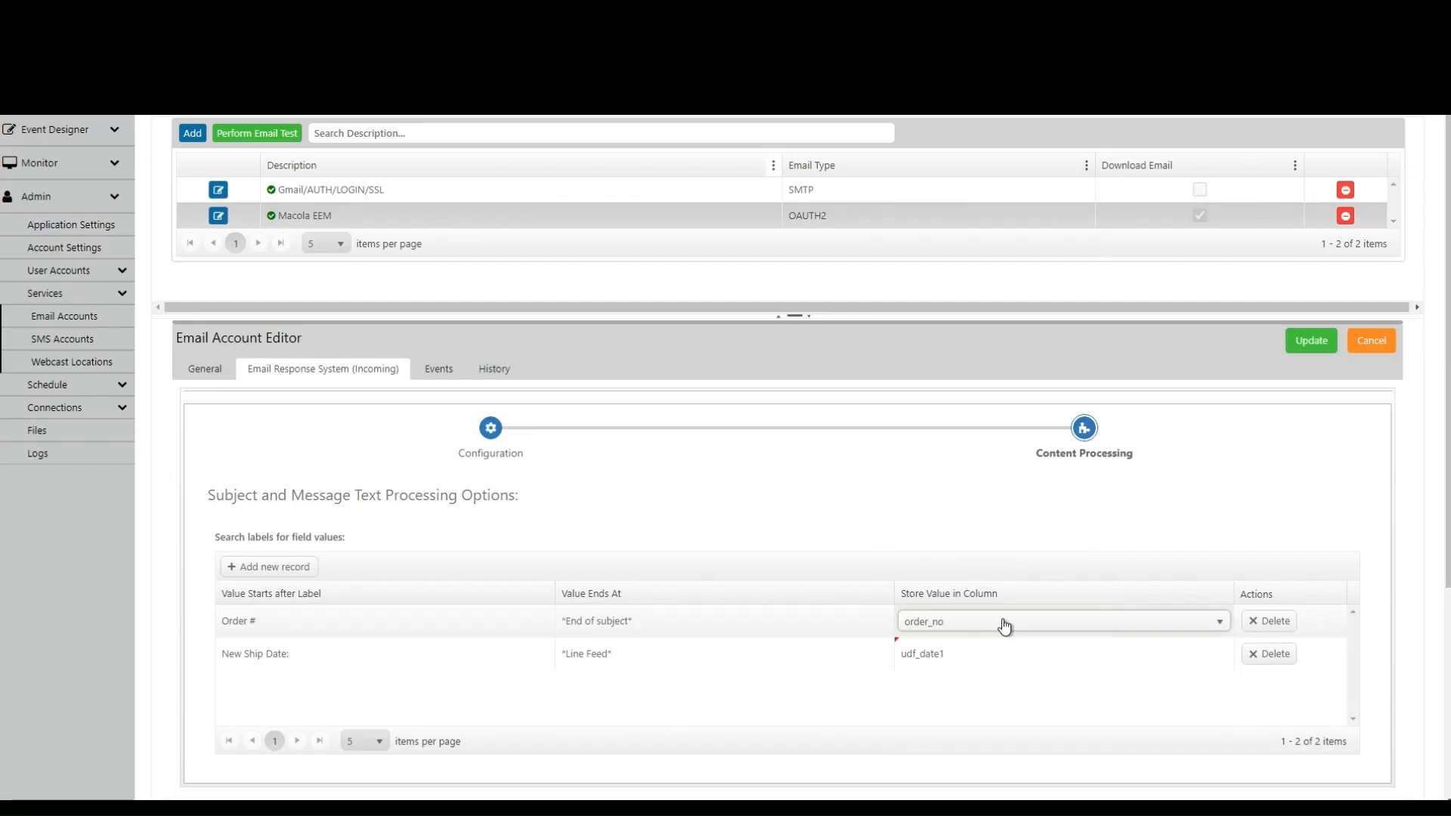
pyautogui.click(1214, 624)
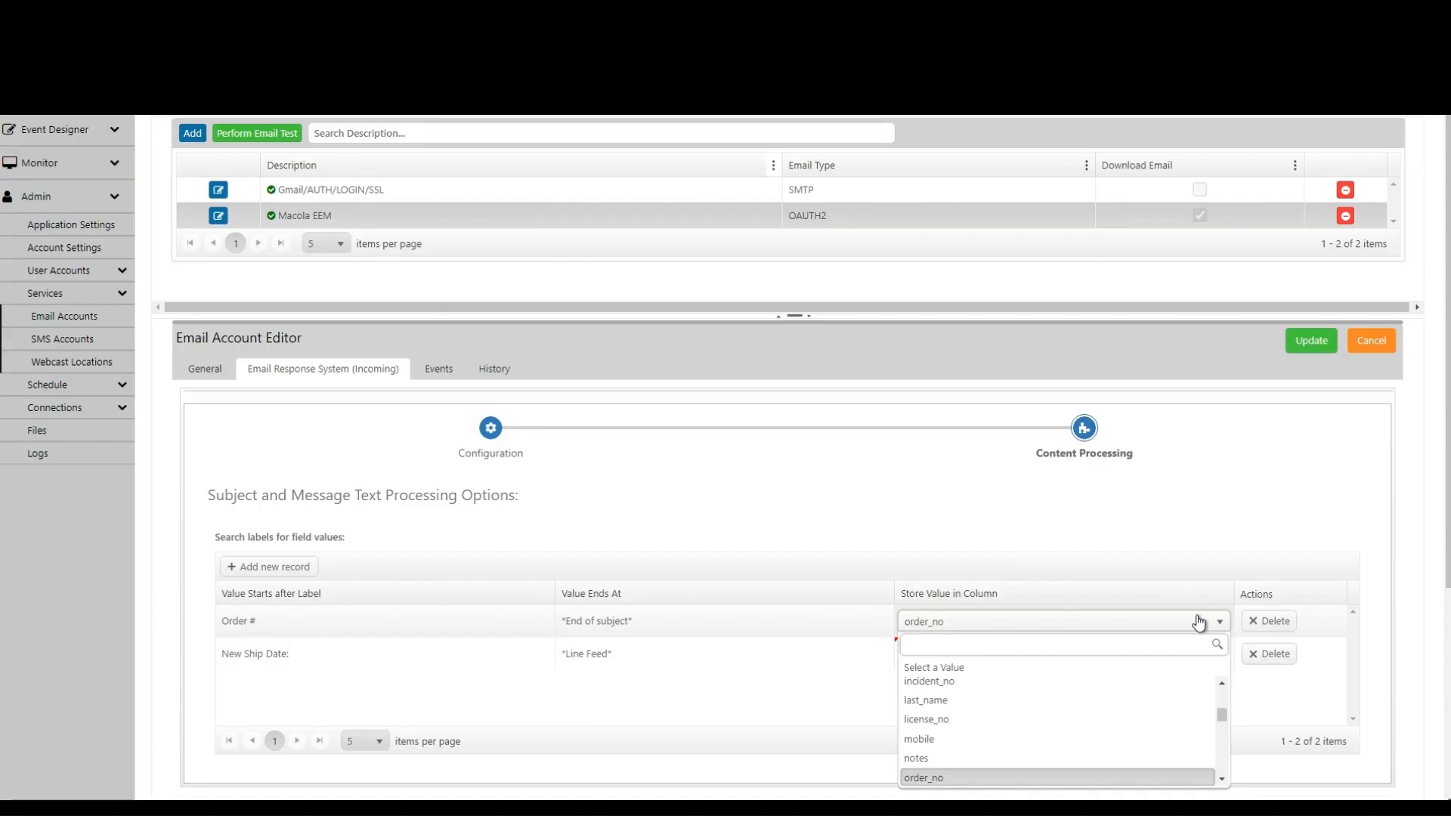
pyautogui.click(1199, 623)
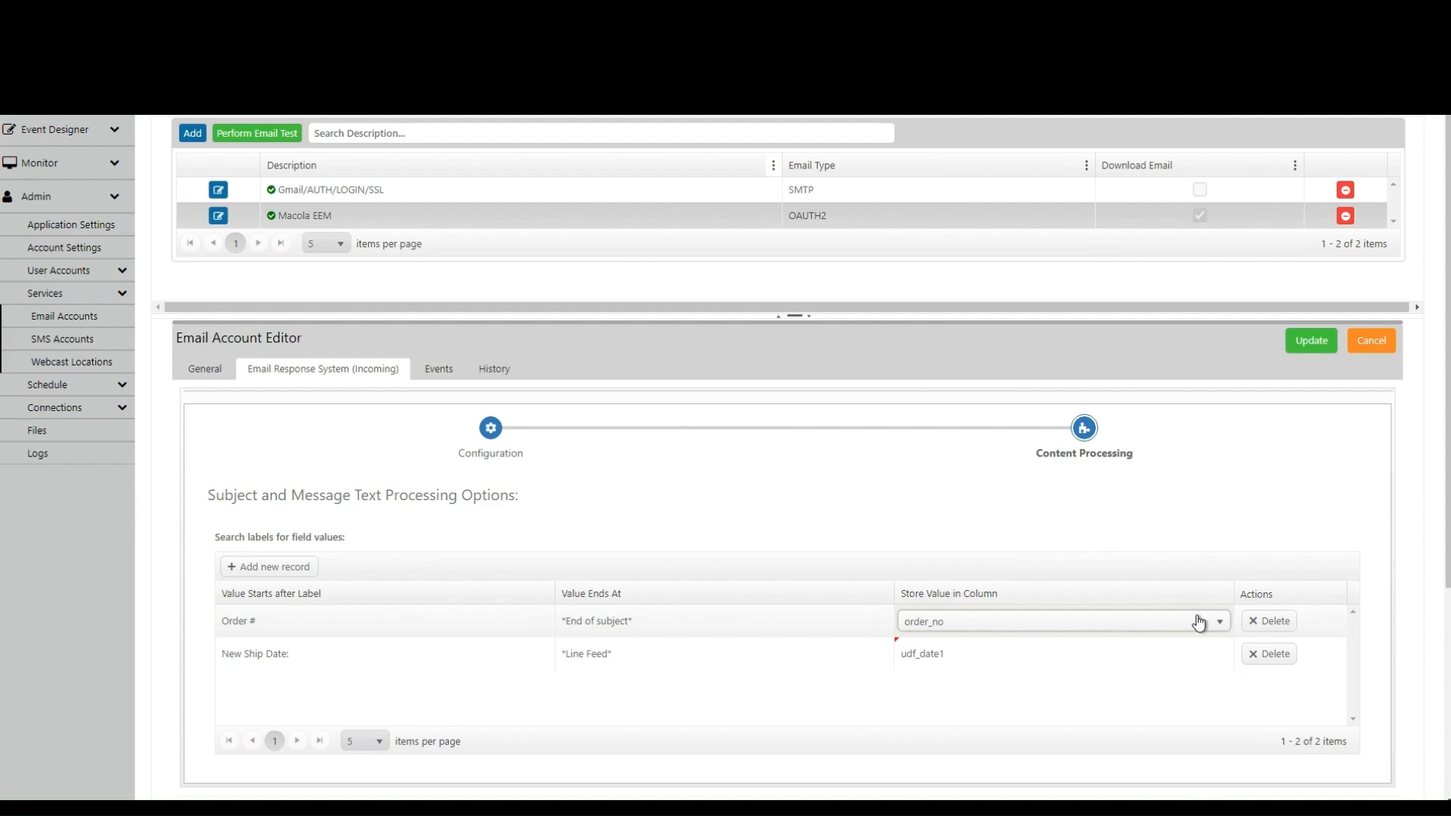
pyautogui.click(1322, 350)
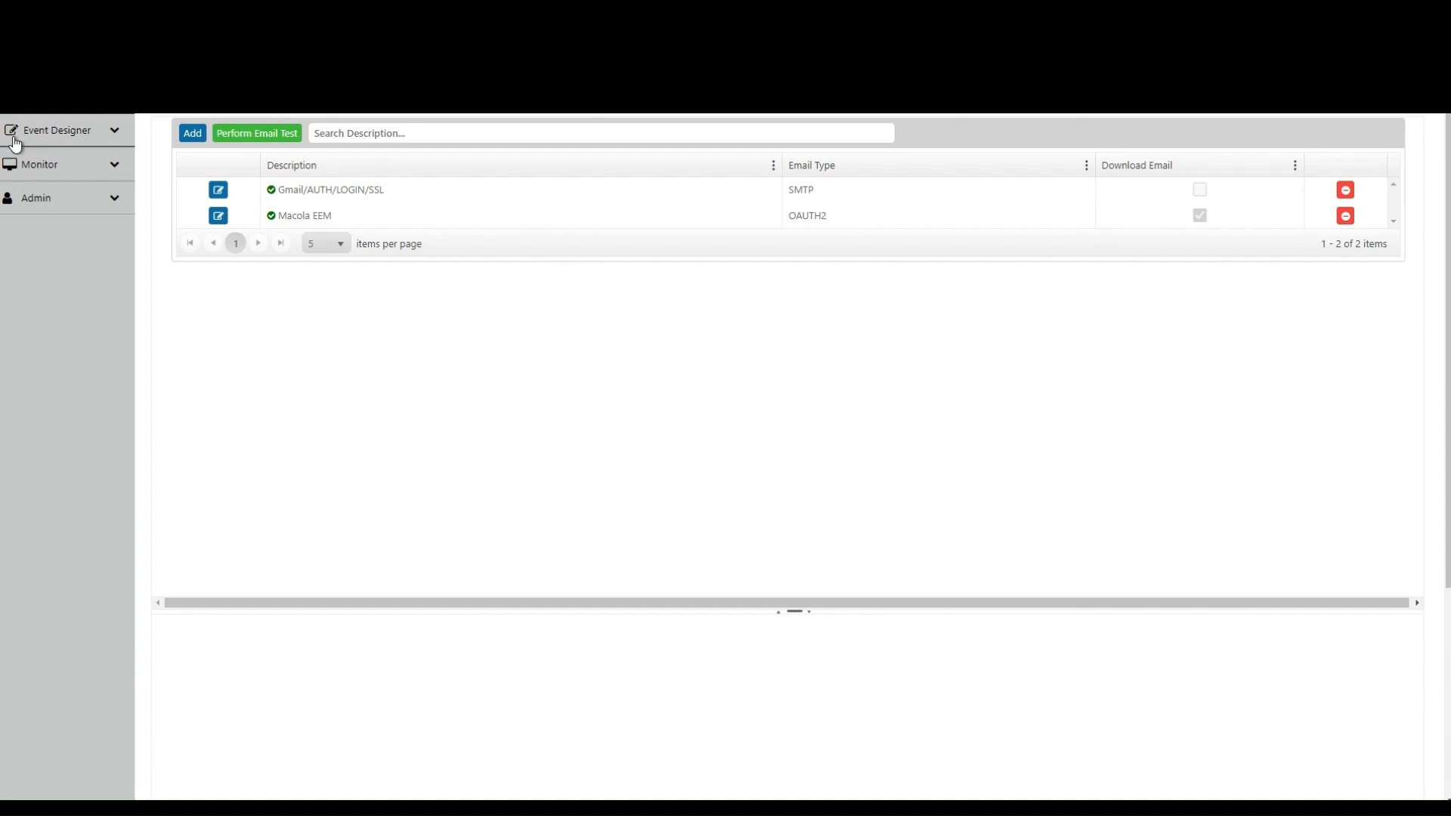
# Open the query trigger of the ERP Application event "New Sales Order - write to DB" for editing
pyautogui.click(38, 136)
pyautogui.click(58, 165)
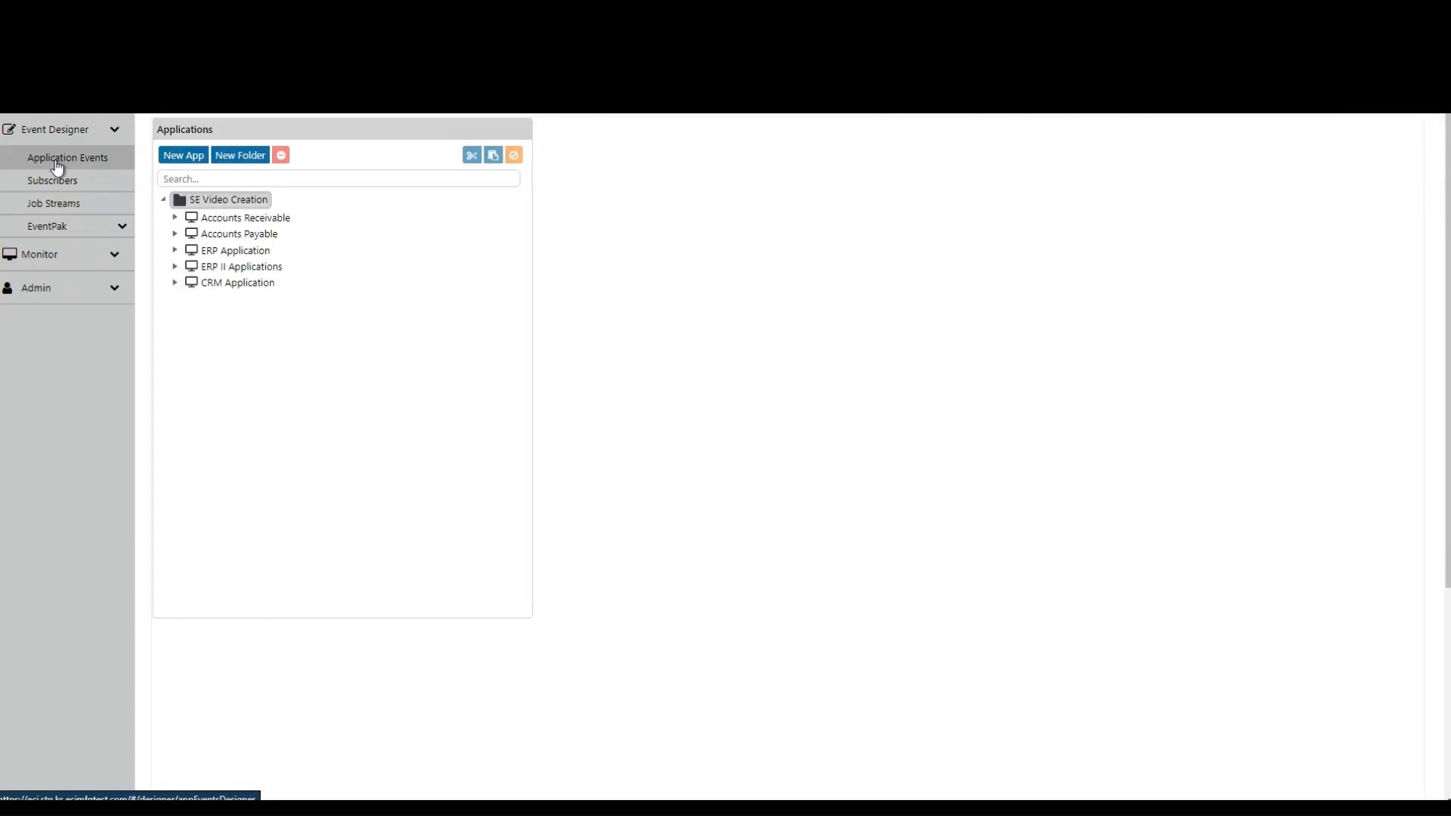
pyautogui.click(175, 252)
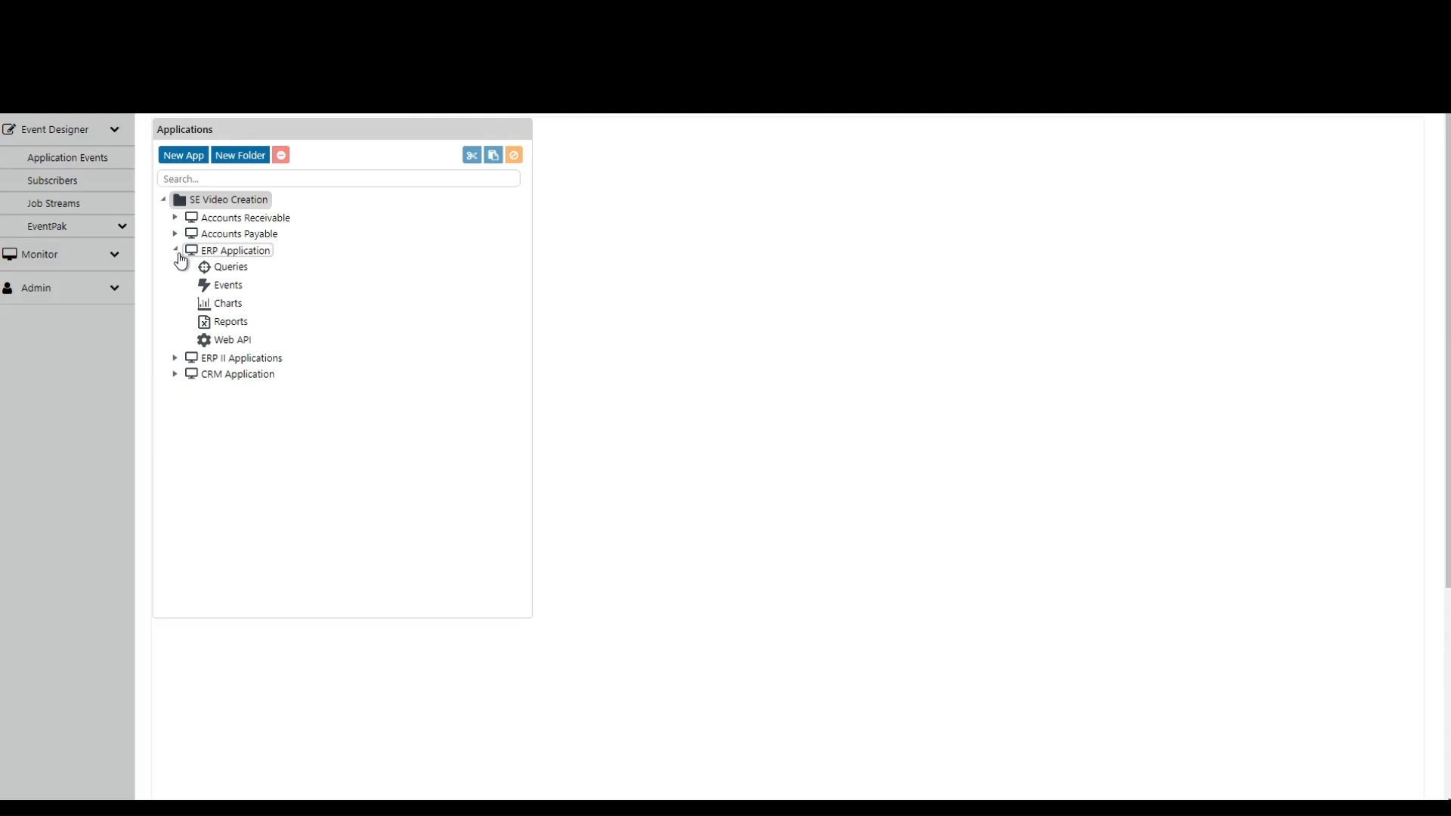
pyautogui.click(230, 286)
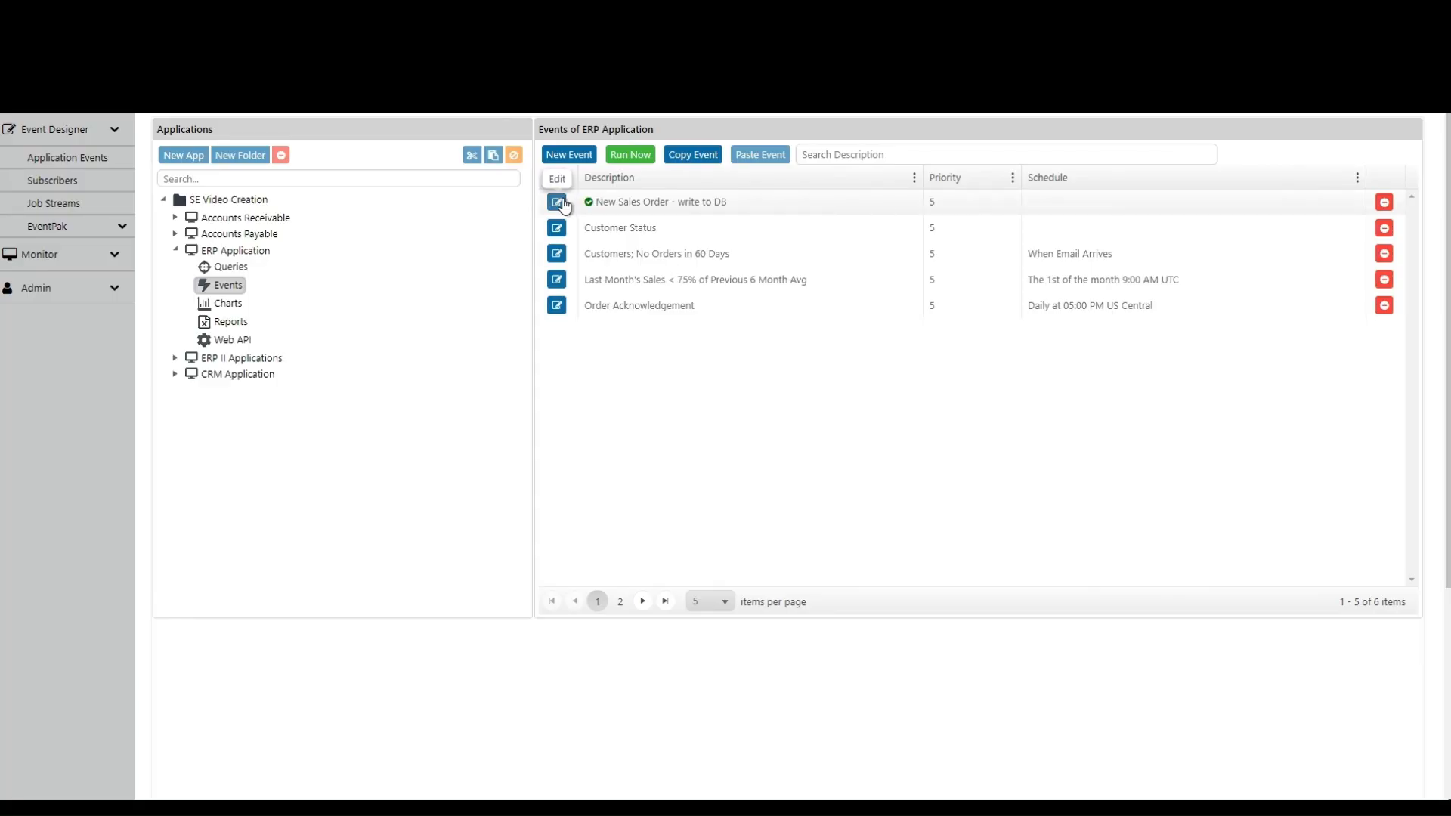
pyautogui.click(562, 204)
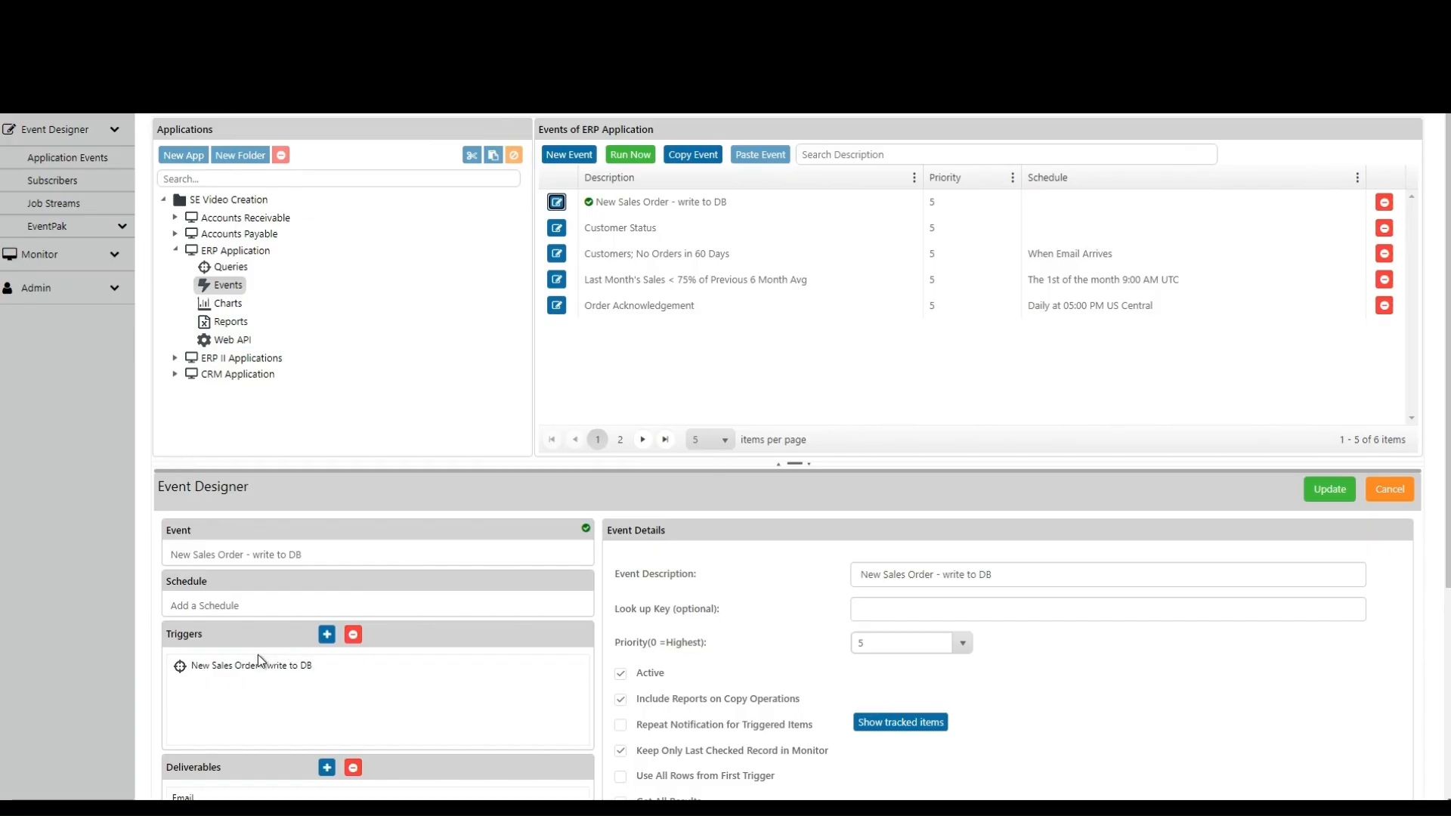
pyautogui.scroll(-1, 257, 654)
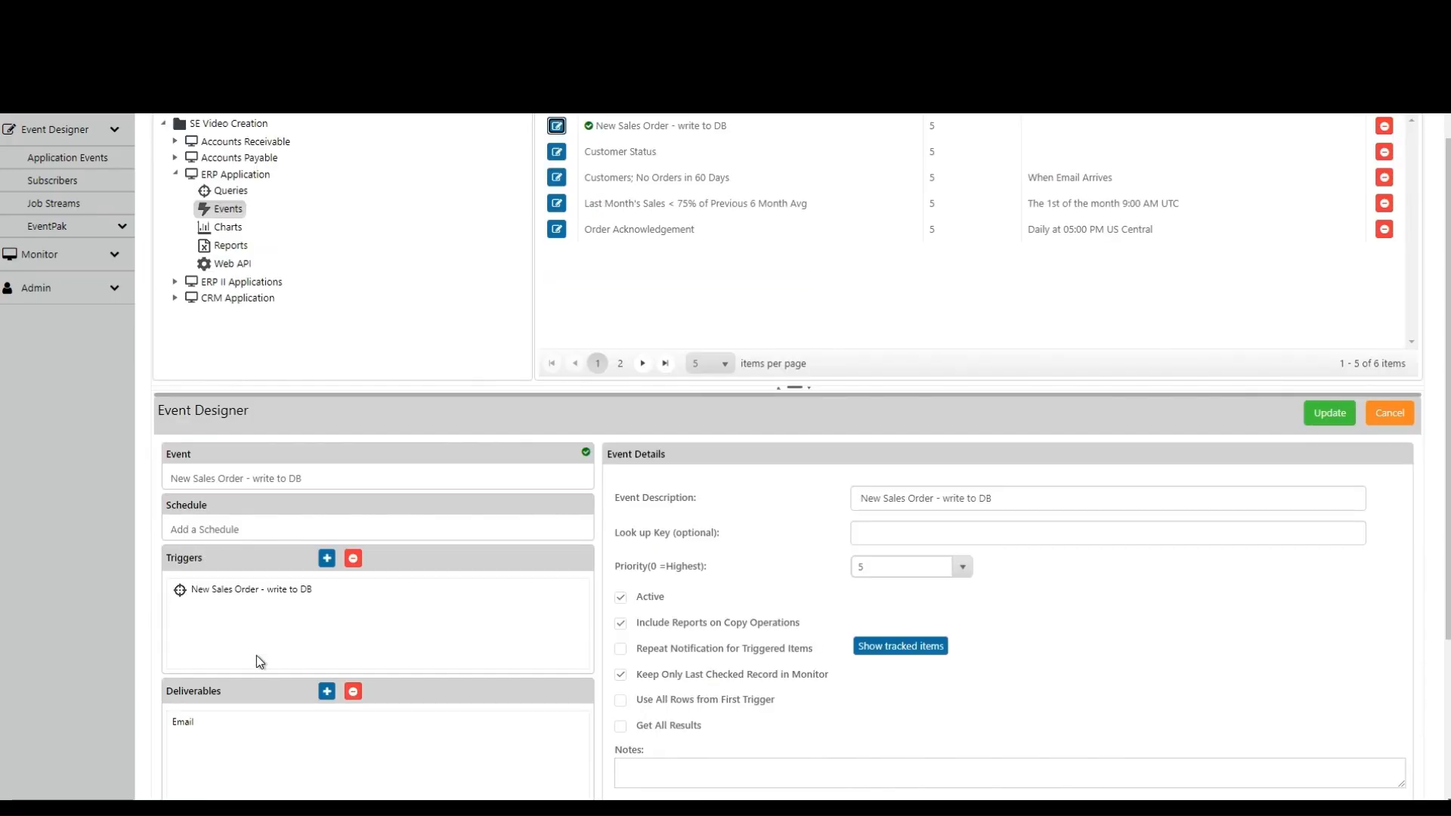
pyautogui.click(246, 597)
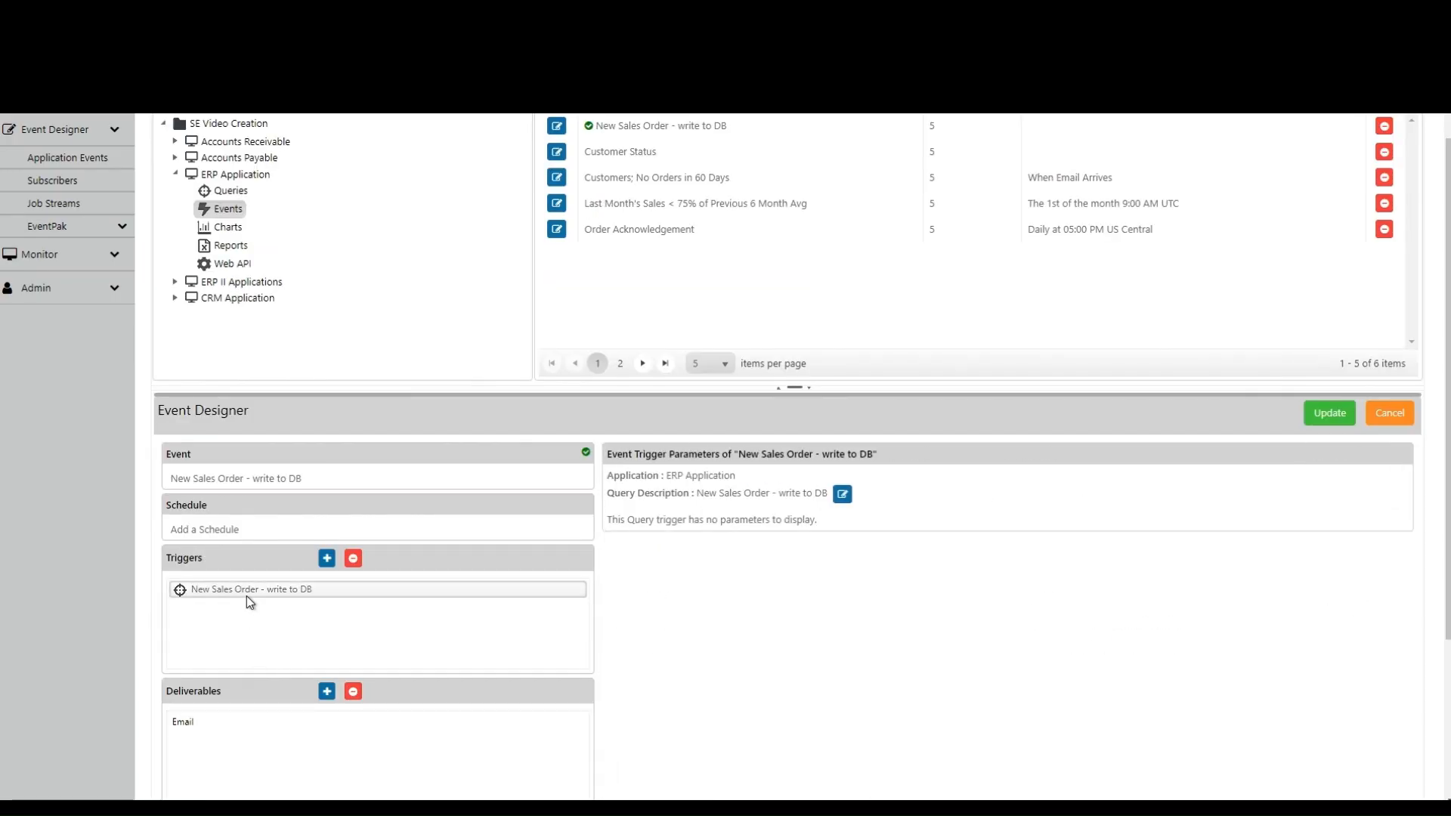
pyautogui.click(843, 498)
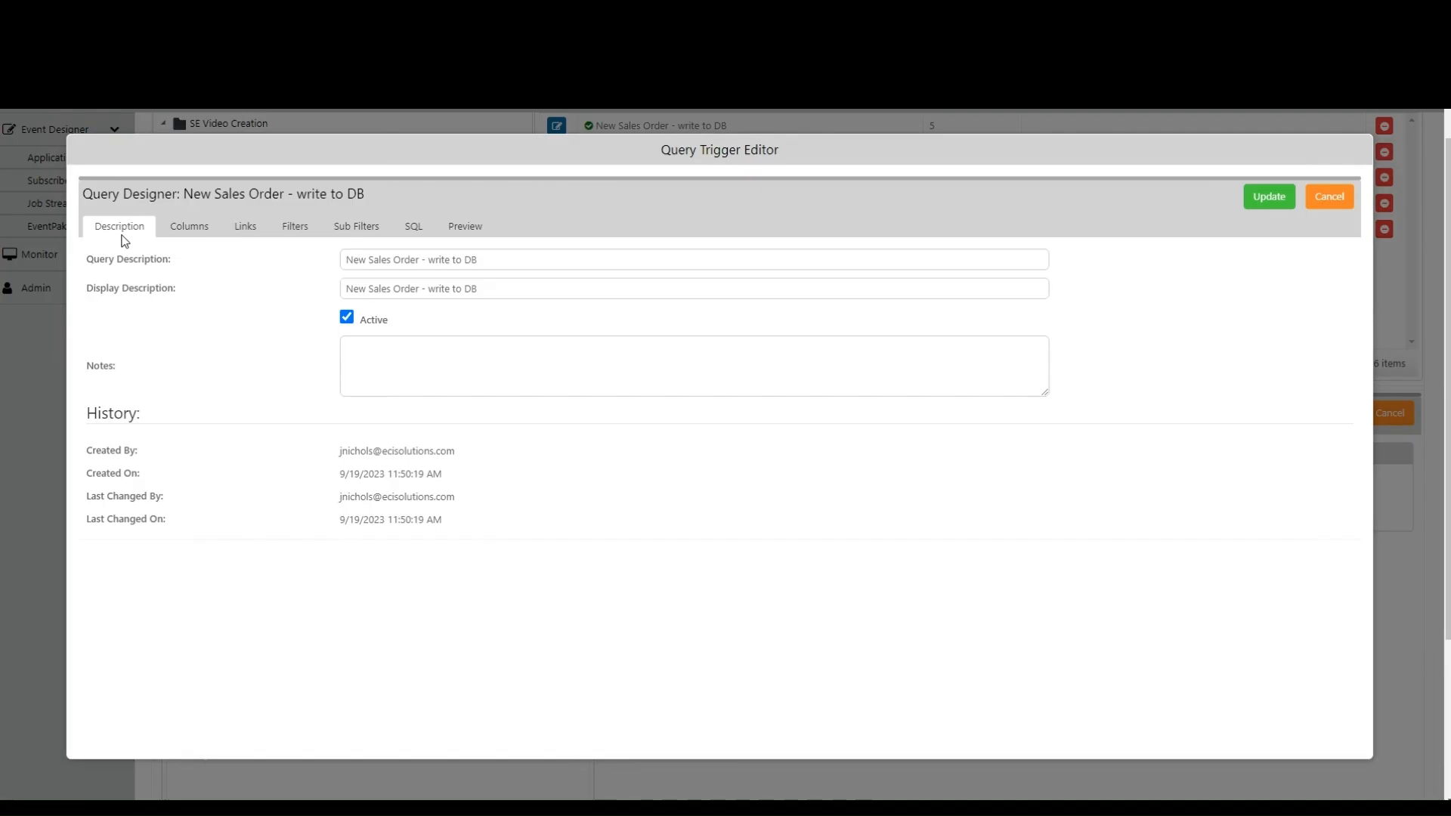
# Review the trigger query's columns, table links, filters and data preview, and save the query
pyautogui.click(188, 231)
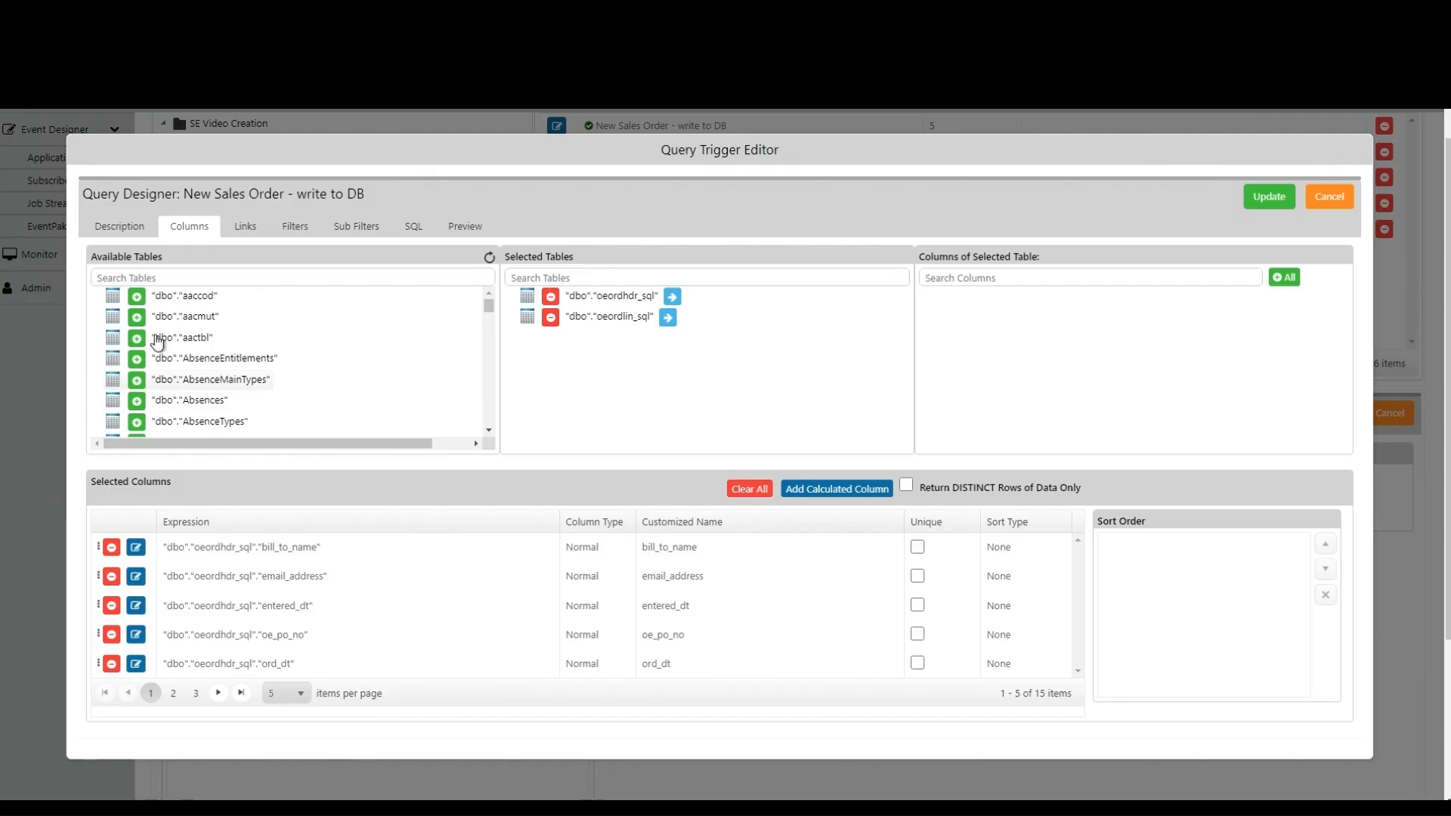
pyautogui.click(245, 227)
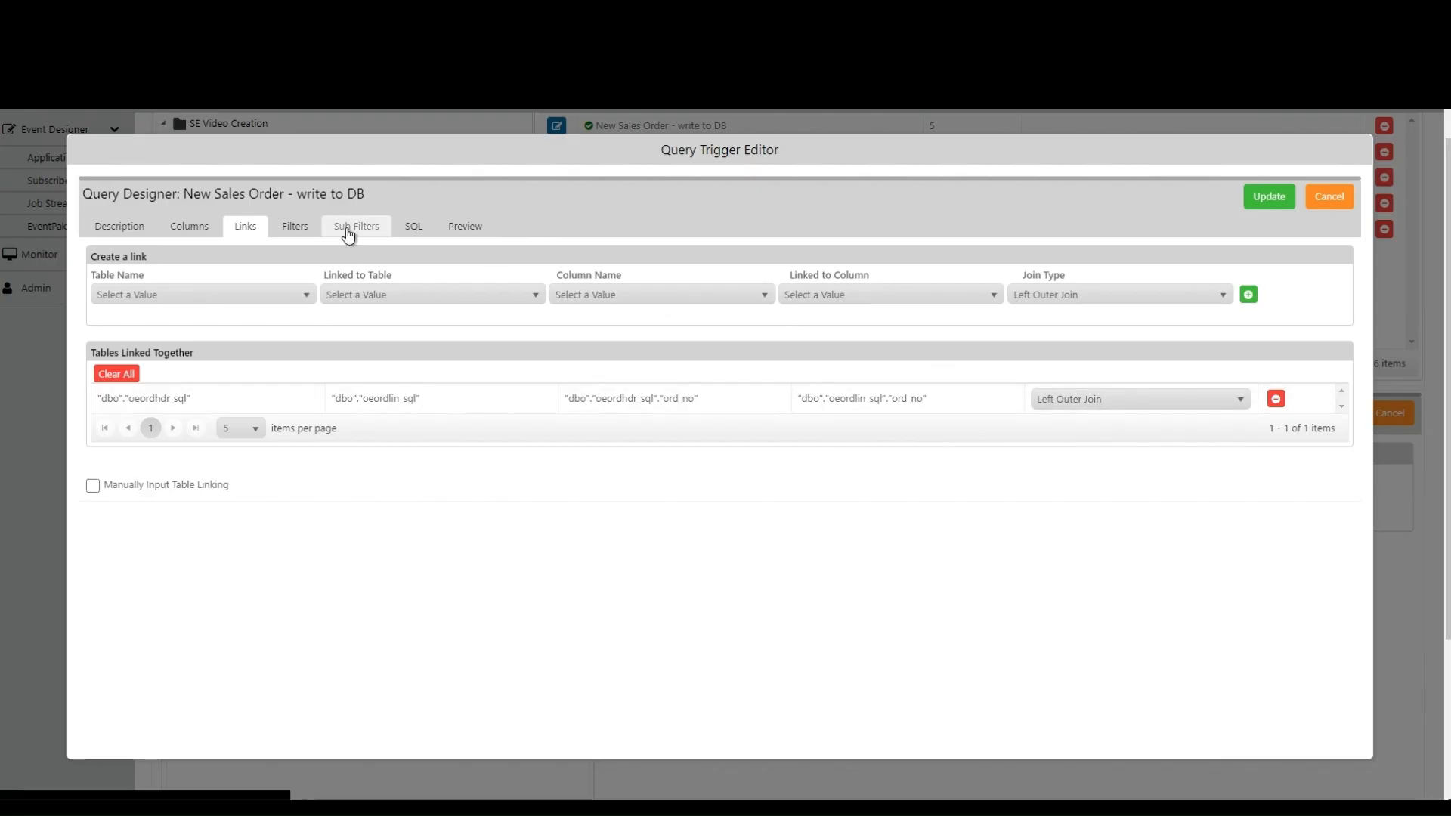
pyautogui.click(311, 230)
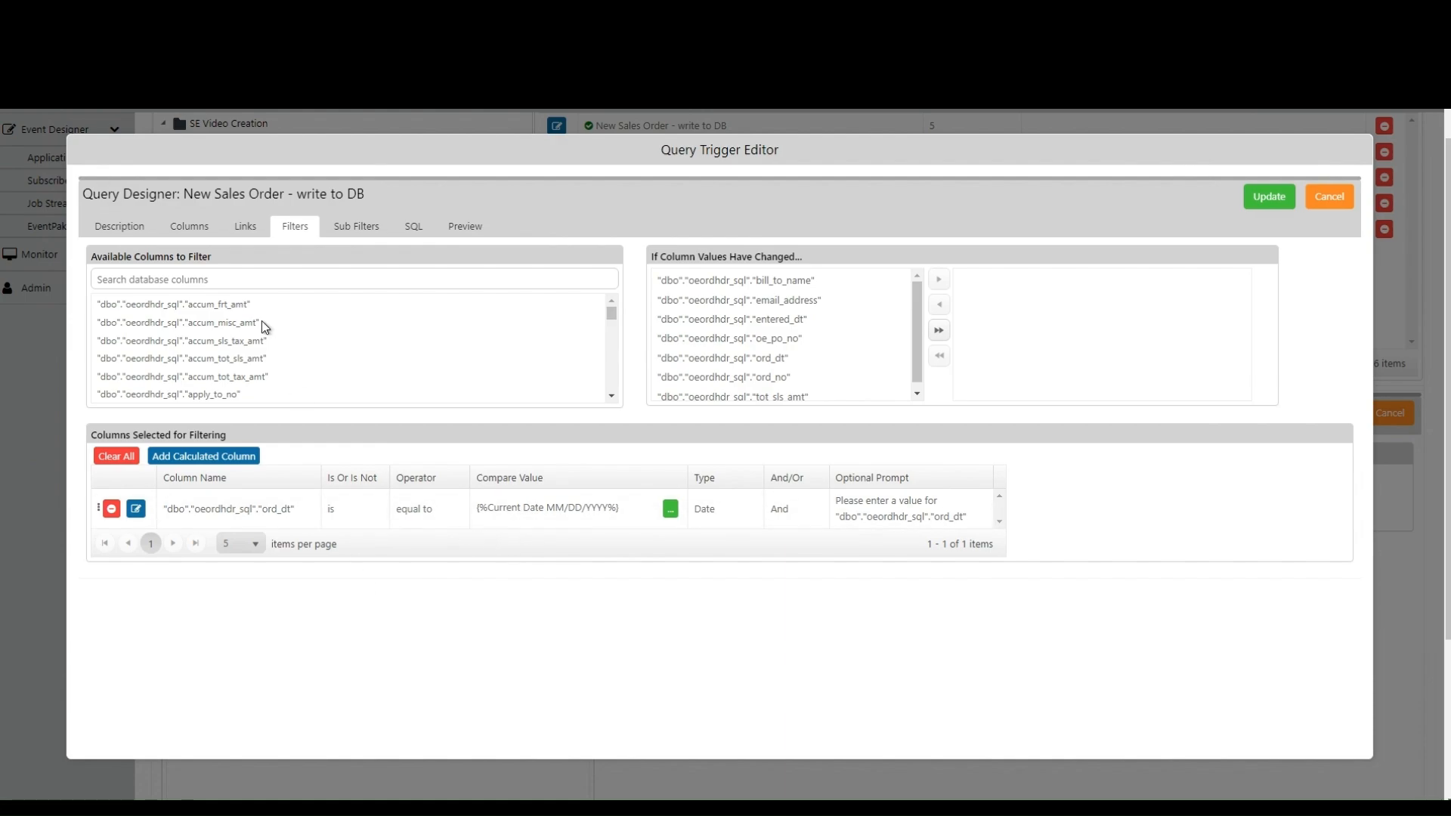
pyautogui.scroll(-3, 719, 469)
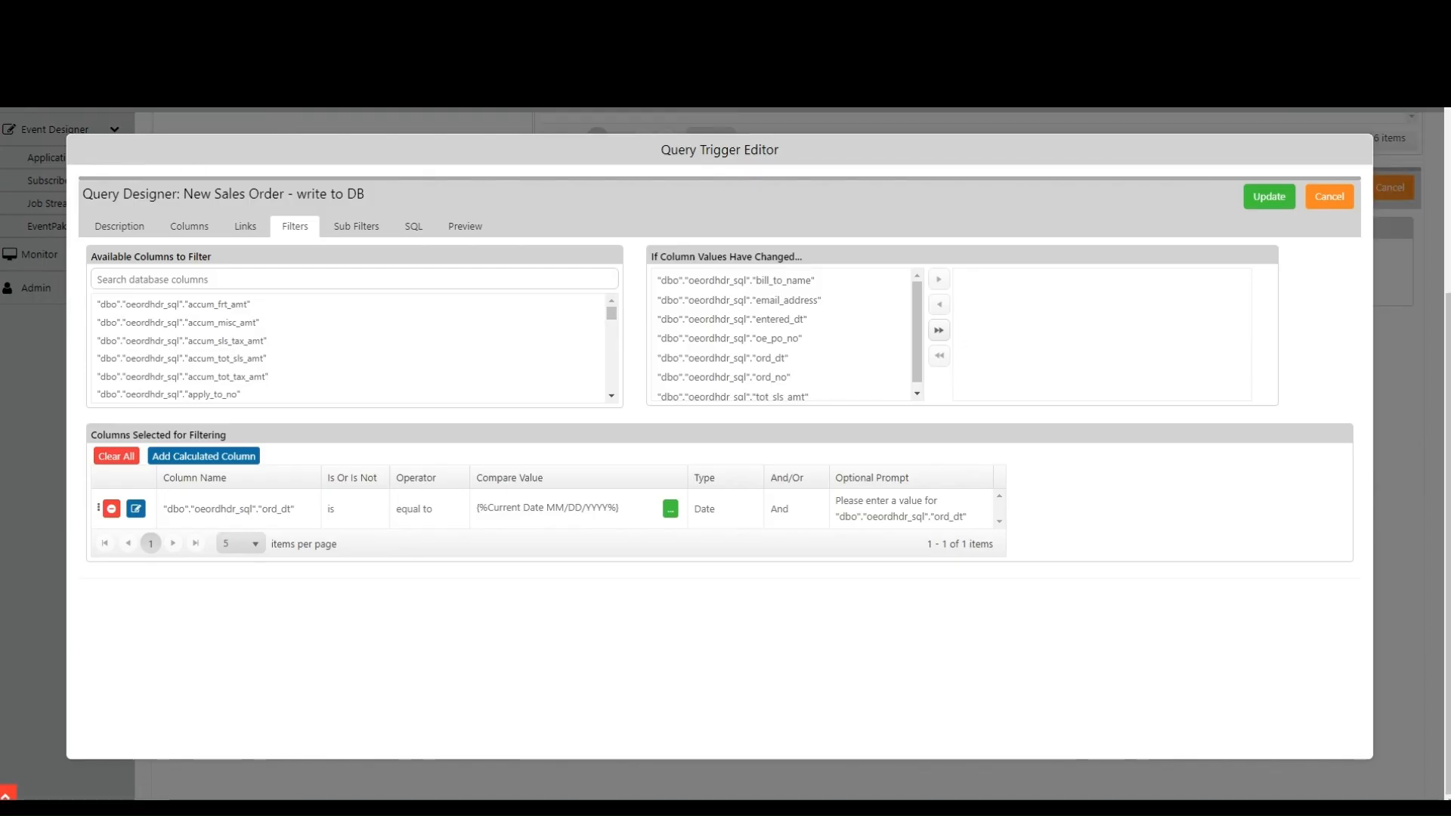
pyautogui.click(466, 228)
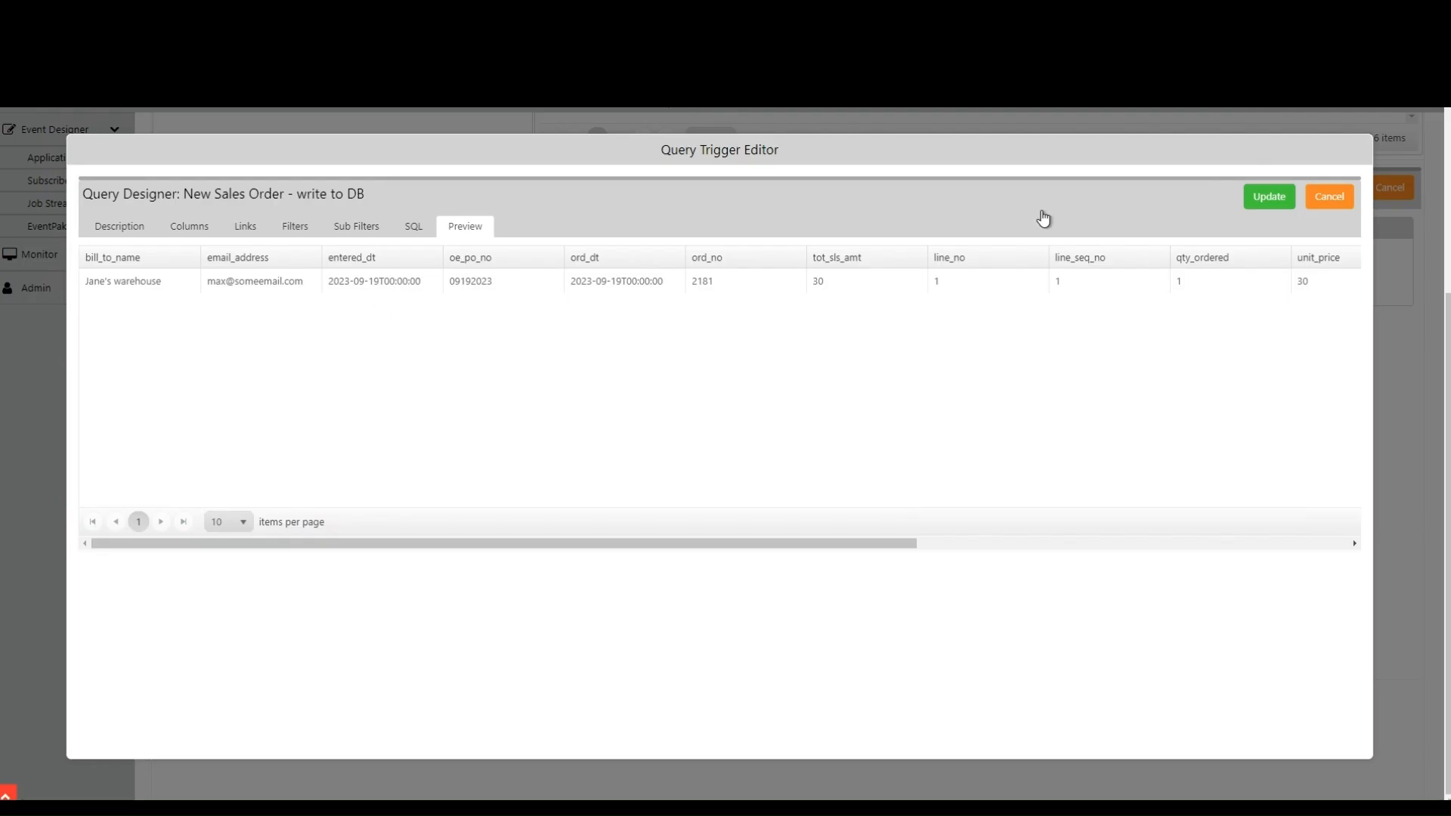
pyautogui.click(1268, 205)
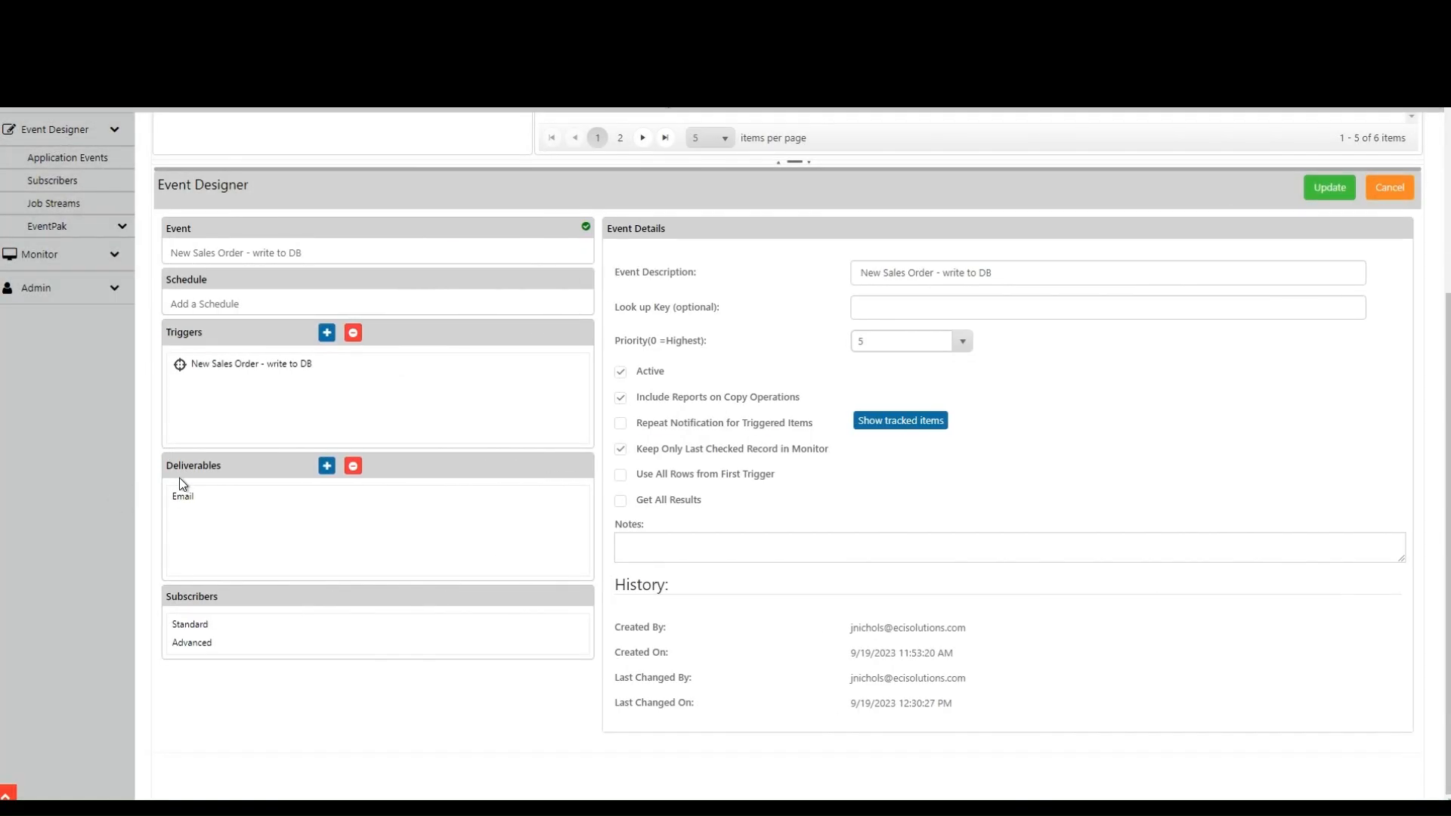
# Review the event's email deliverable and standard subscribers, and save the event
pyautogui.click(194, 496)
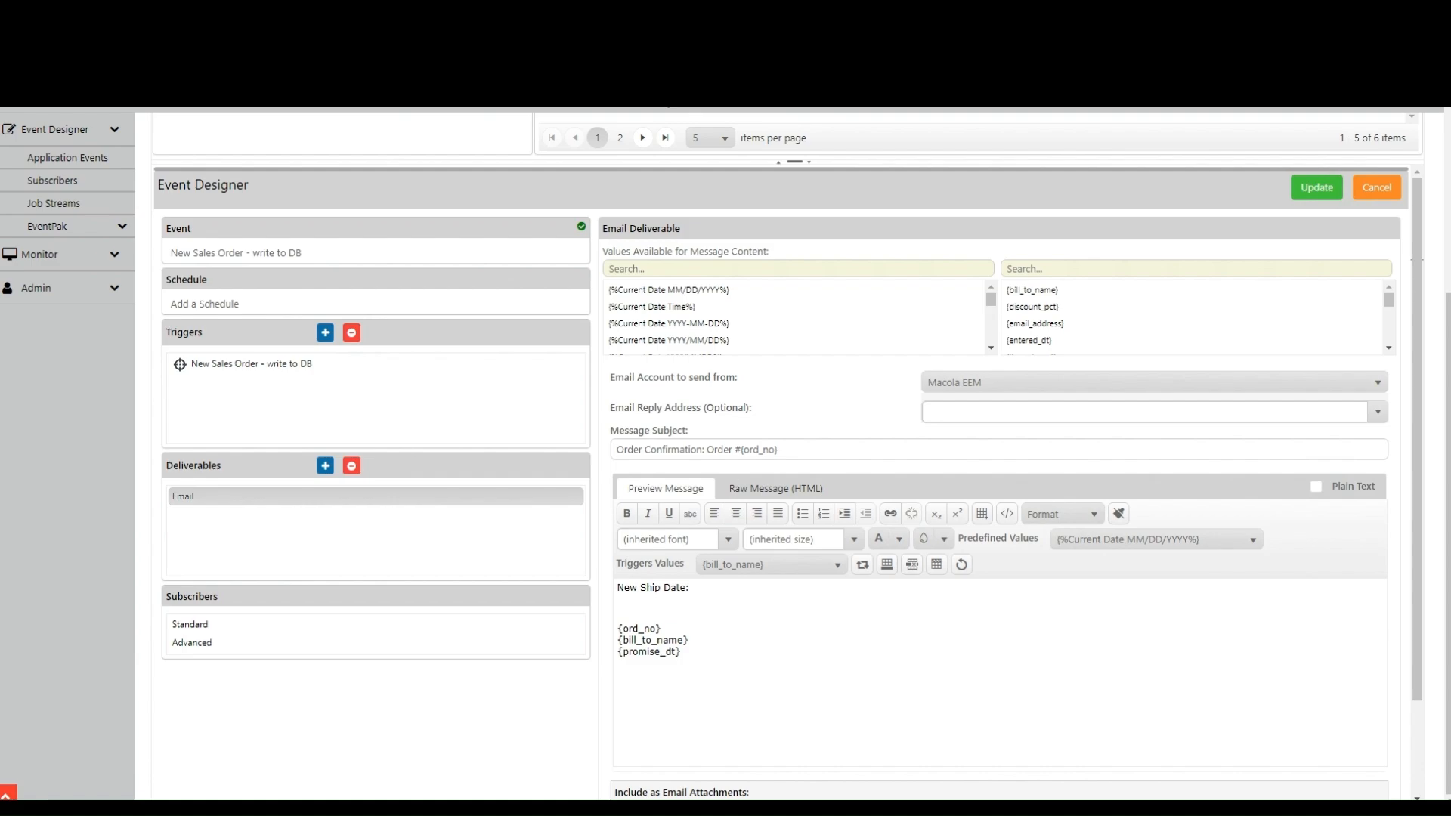
pyautogui.click(215, 624)
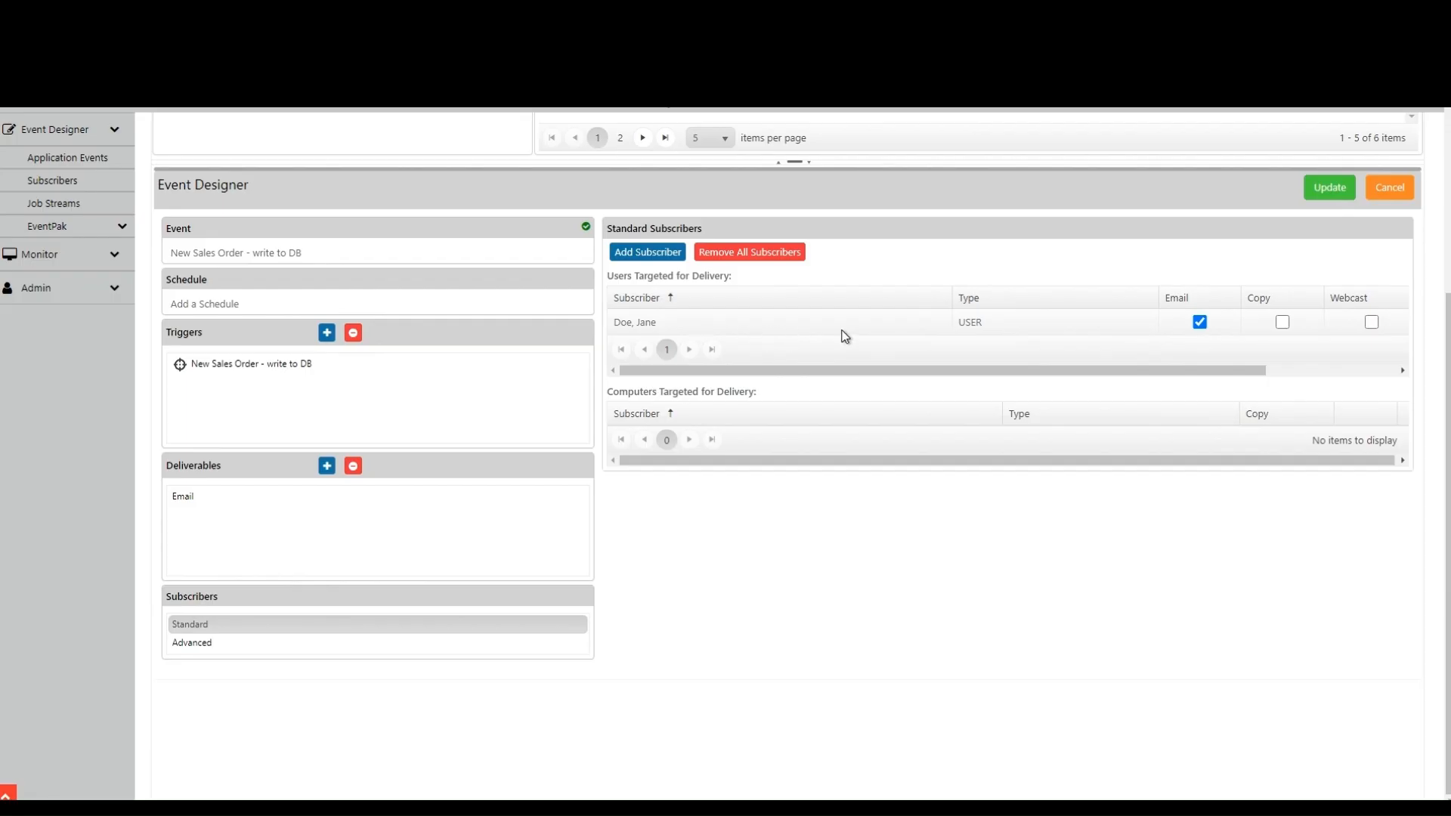
pyautogui.click(1316, 194)
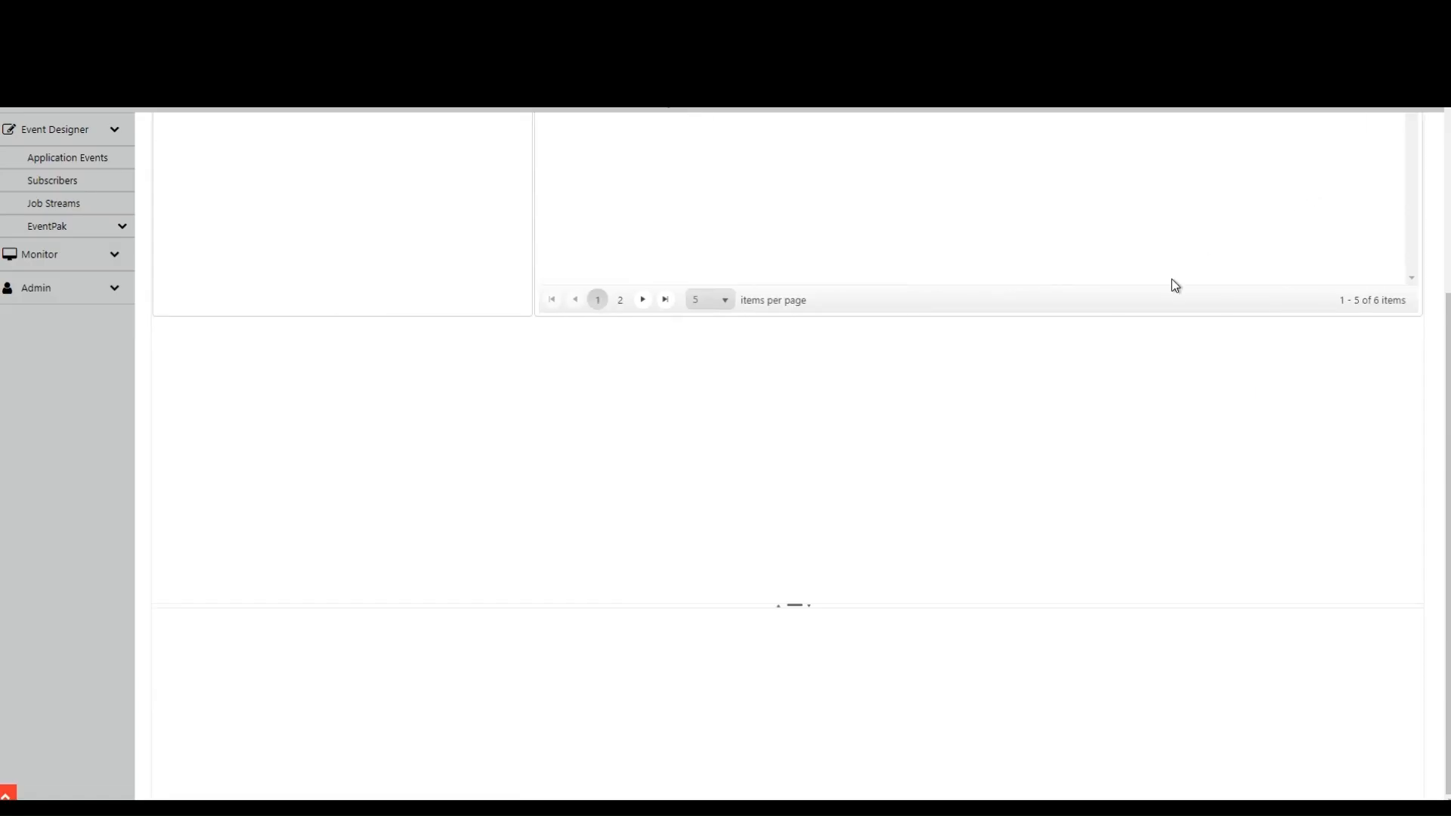
# Run the "New Sales Order - write to DB" event immediately and confirm its scheduling
pyautogui.scroll(3, 1053, 305)
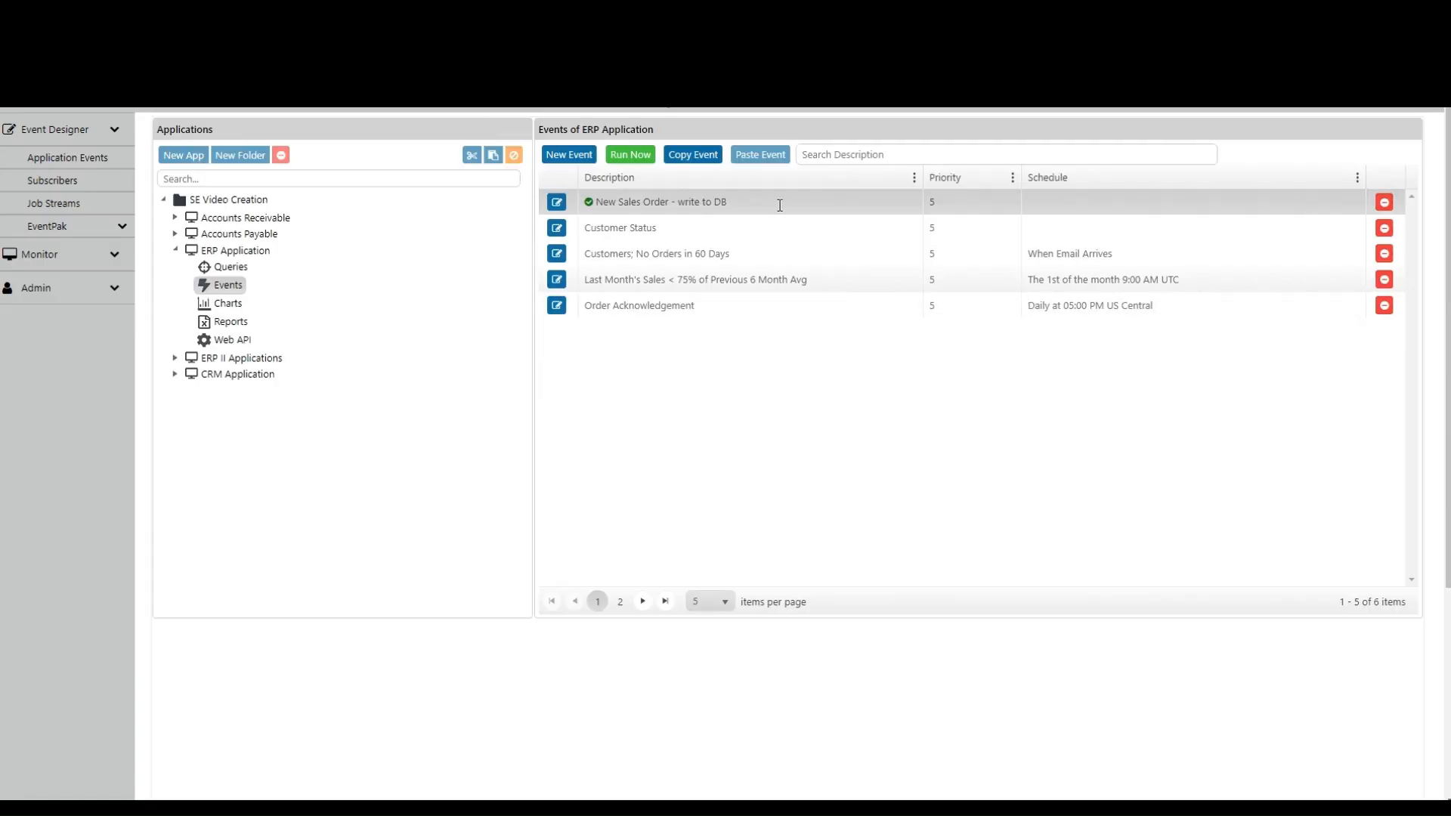
pyautogui.click(648, 156)
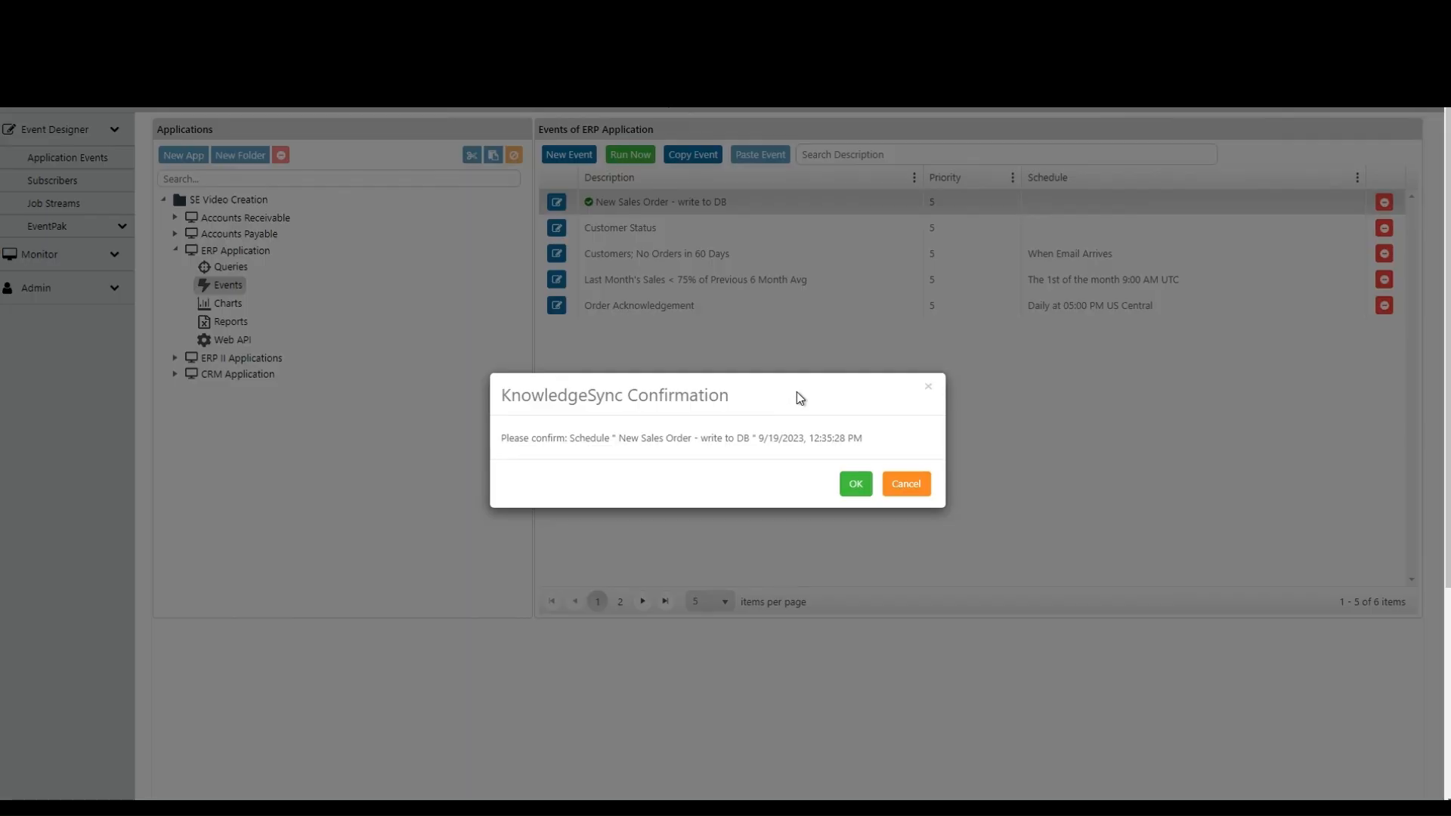
pyautogui.click(851, 487)
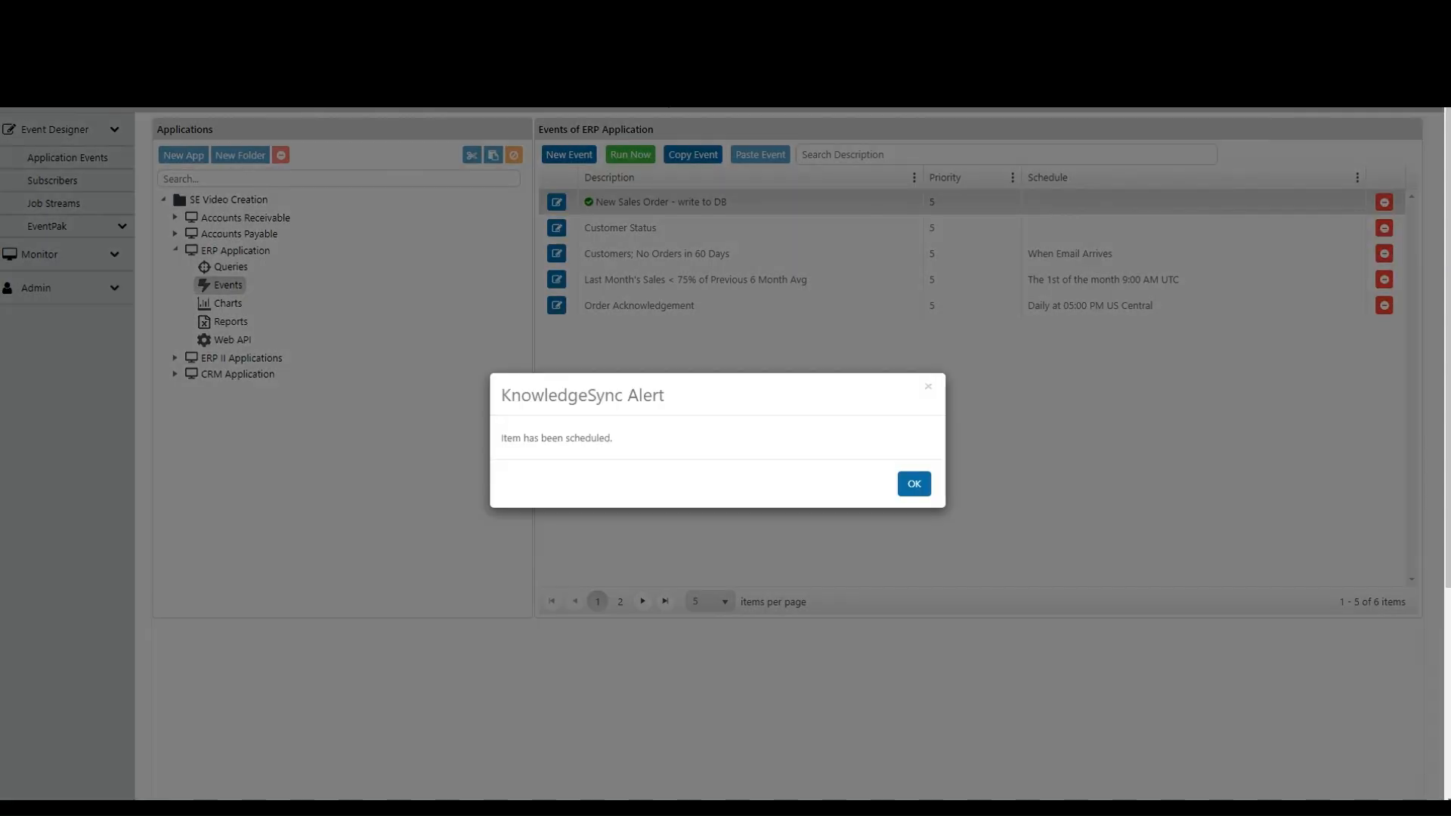
pyautogui.click(914, 483)
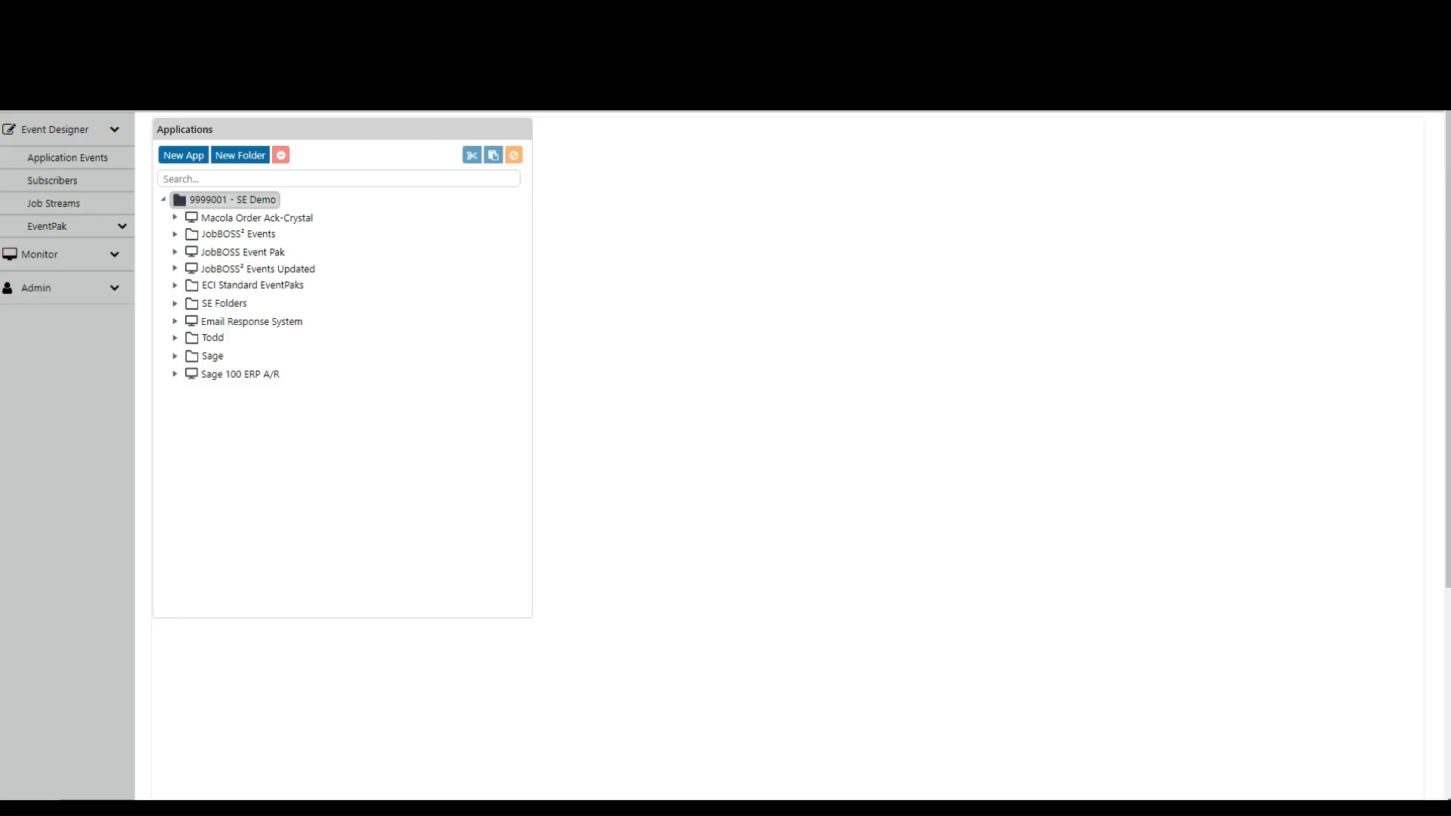
# Open the Email Response System query "NEW Sales Order - write to DB" and examine its selected tables and columns
pyautogui.click(174, 321)
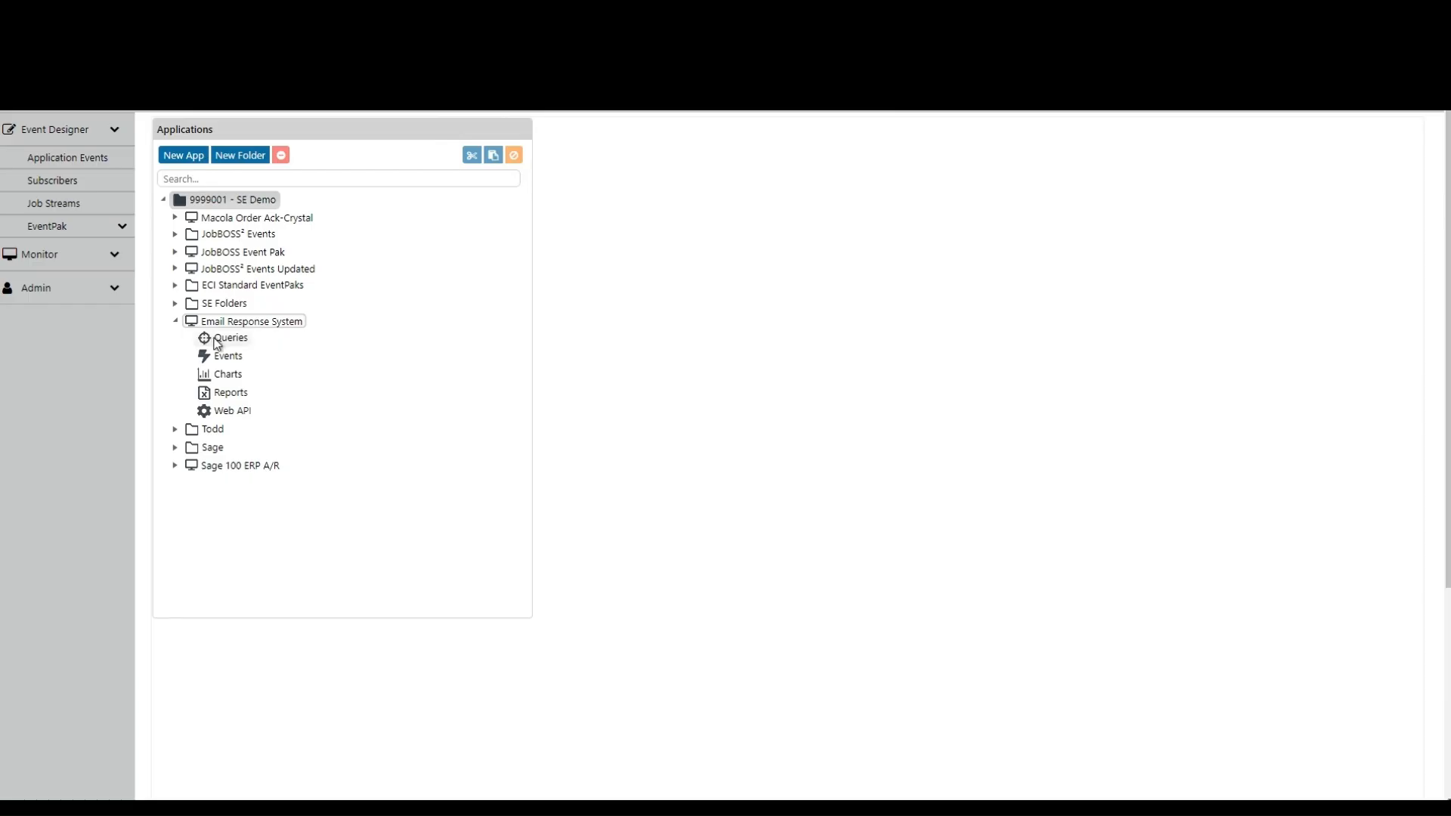
pyautogui.click(219, 340)
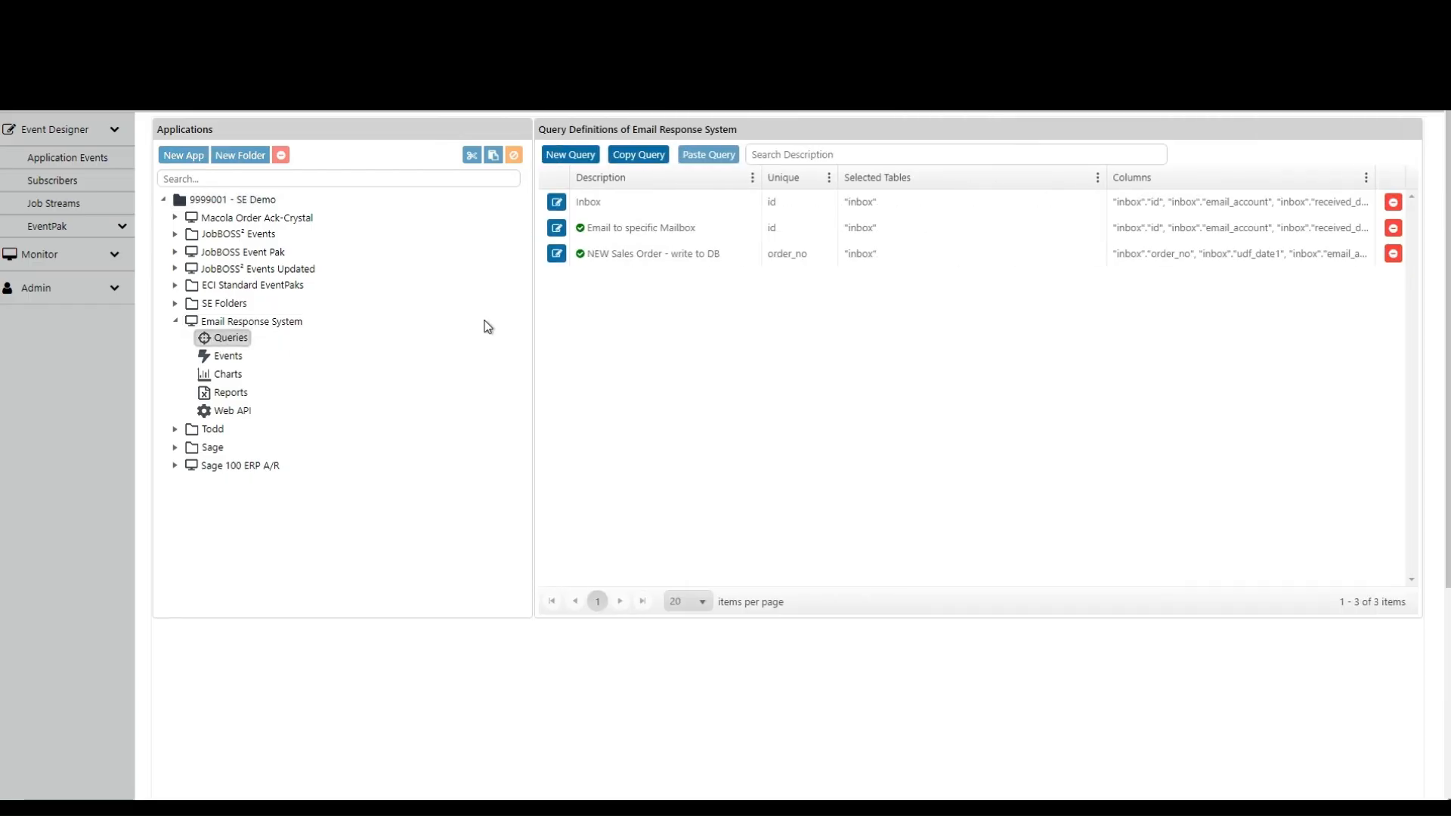
pyautogui.click(562, 261)
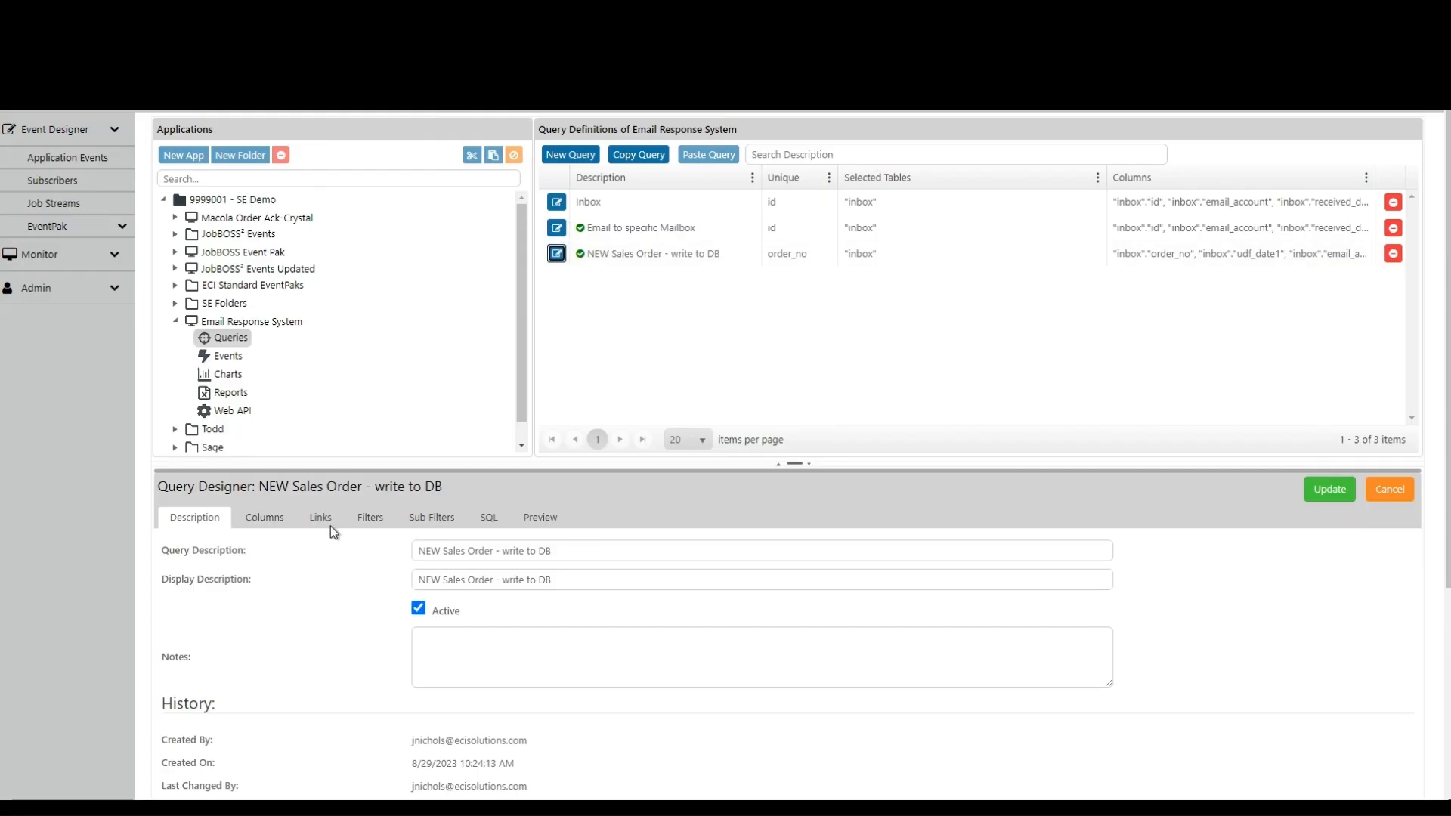
pyautogui.click(275, 519)
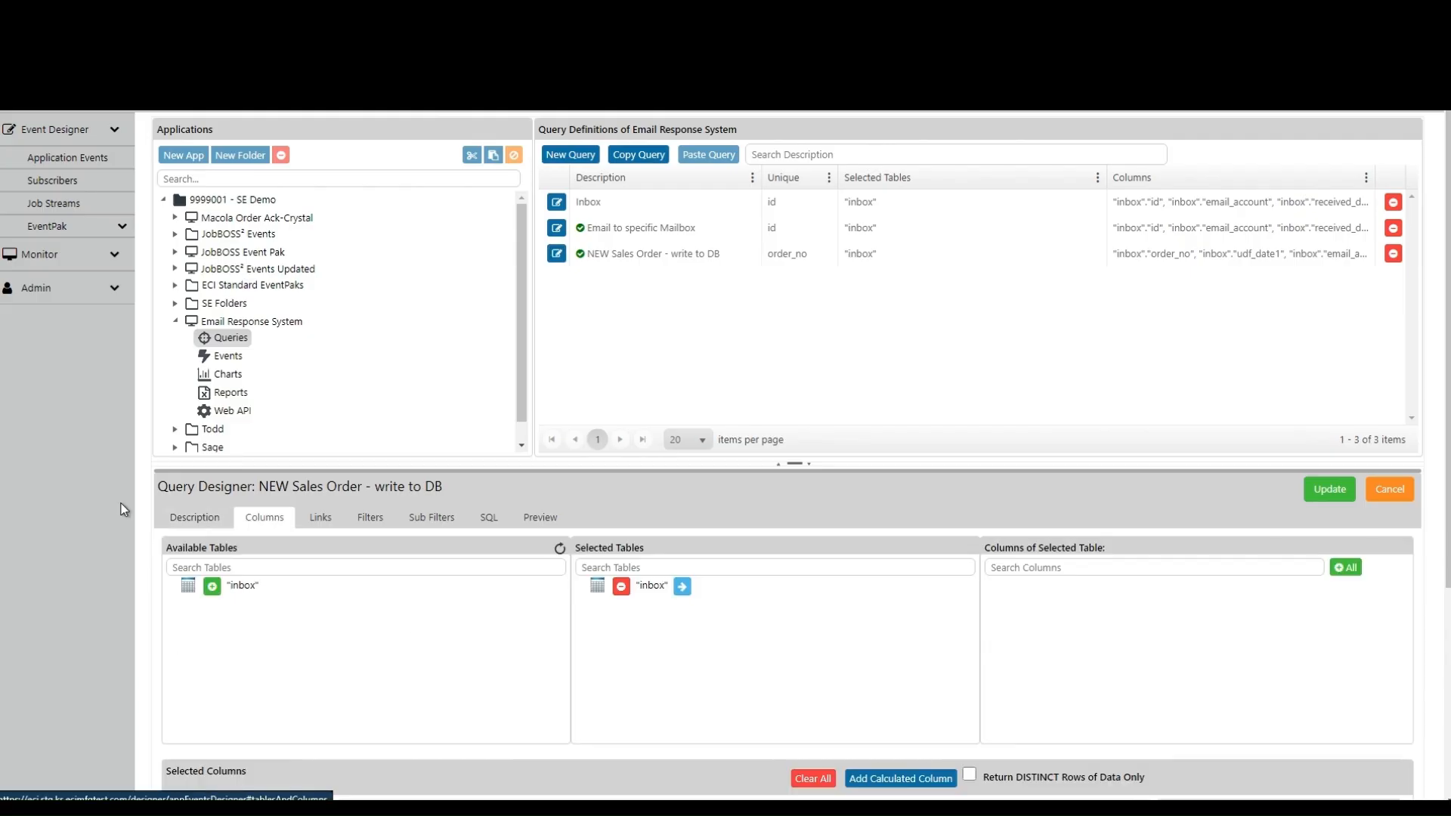
pyautogui.scroll(-2, 121, 503)
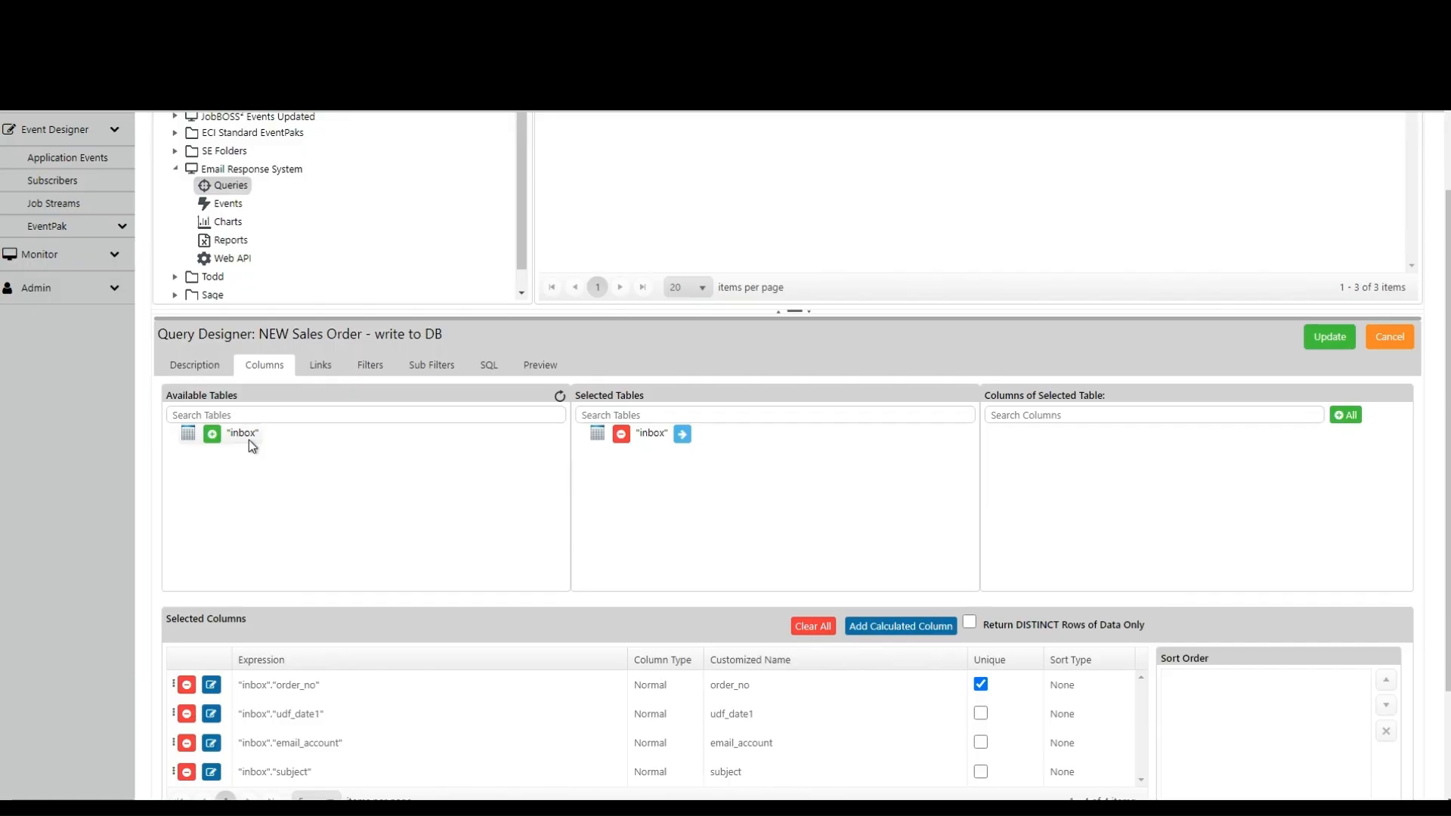
# Examine the columns of the "inbox" table, the query's filters on email account and subject, and its data preview
pyautogui.click(682, 434)
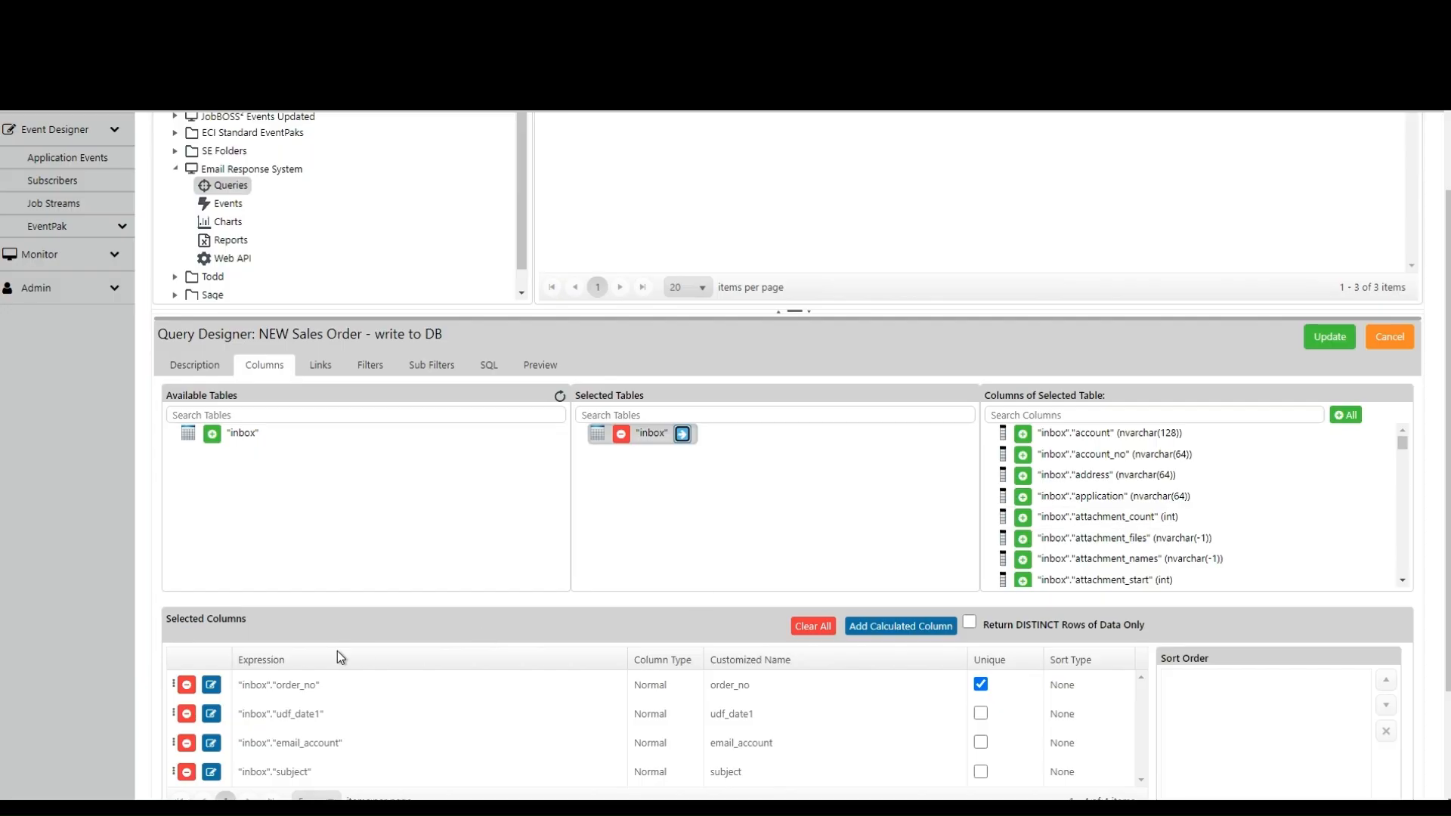
pyautogui.scroll(-2, 337, 651)
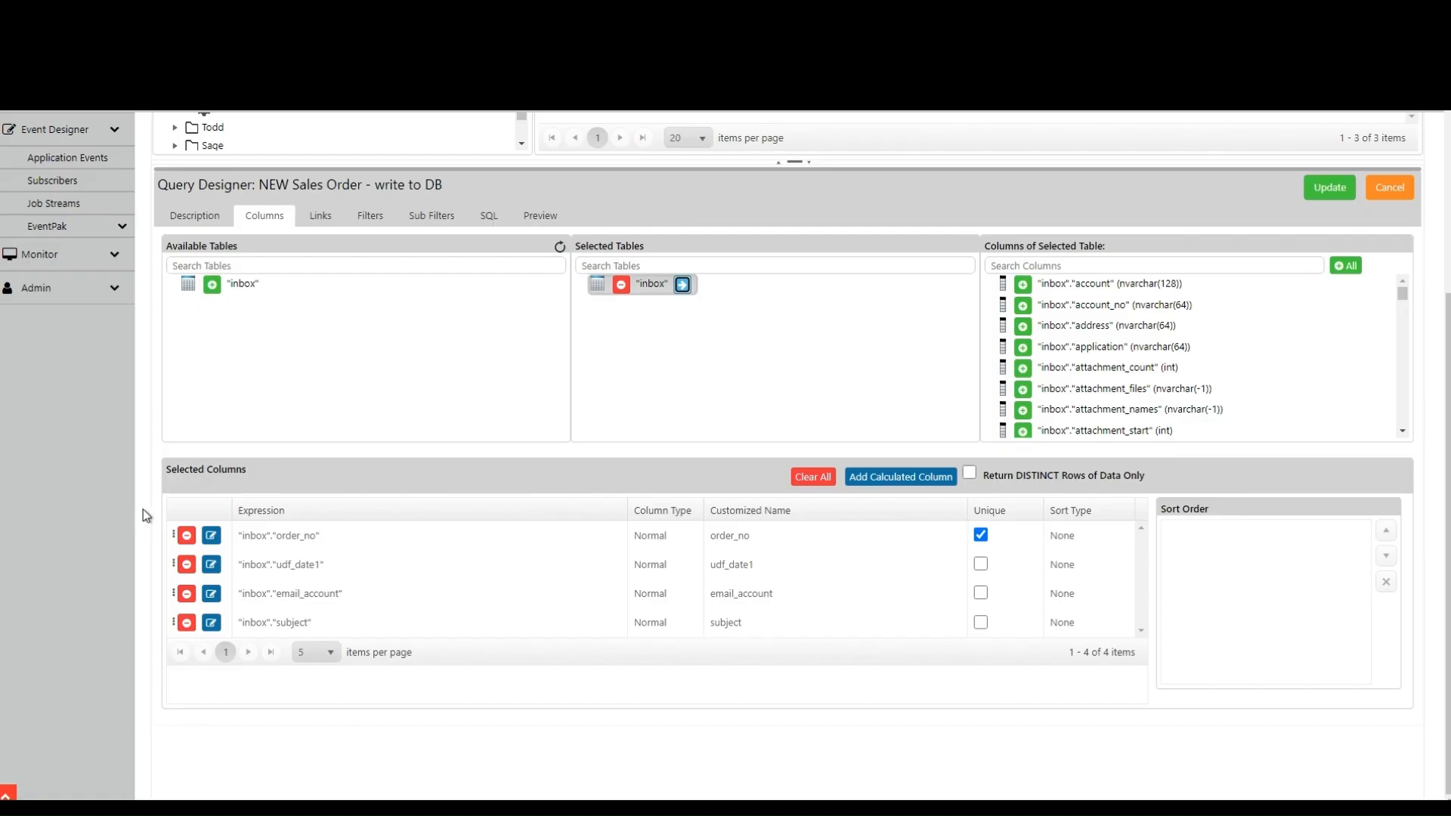
pyautogui.scroll(1, 143, 509)
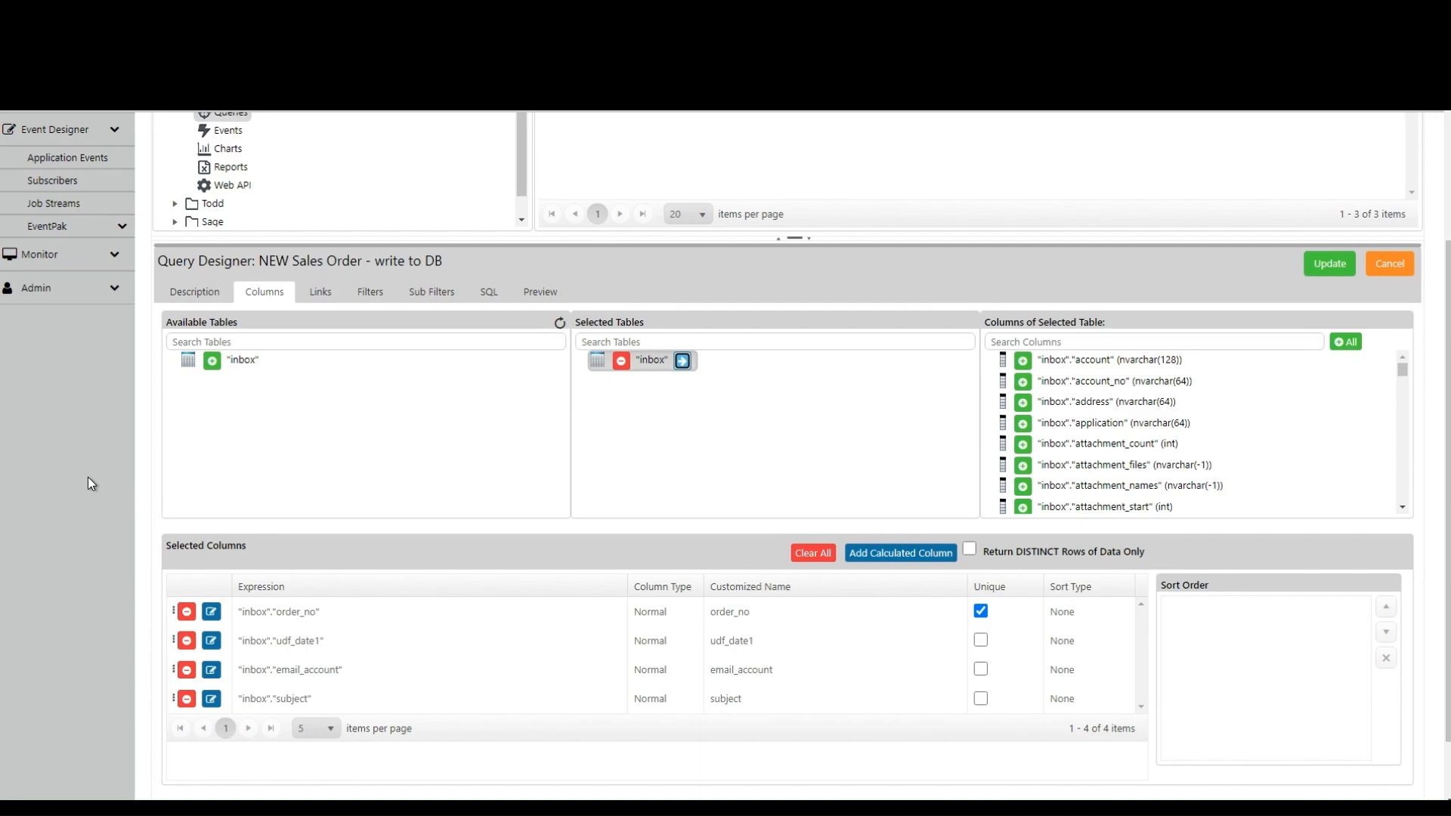
pyautogui.click(378, 300)
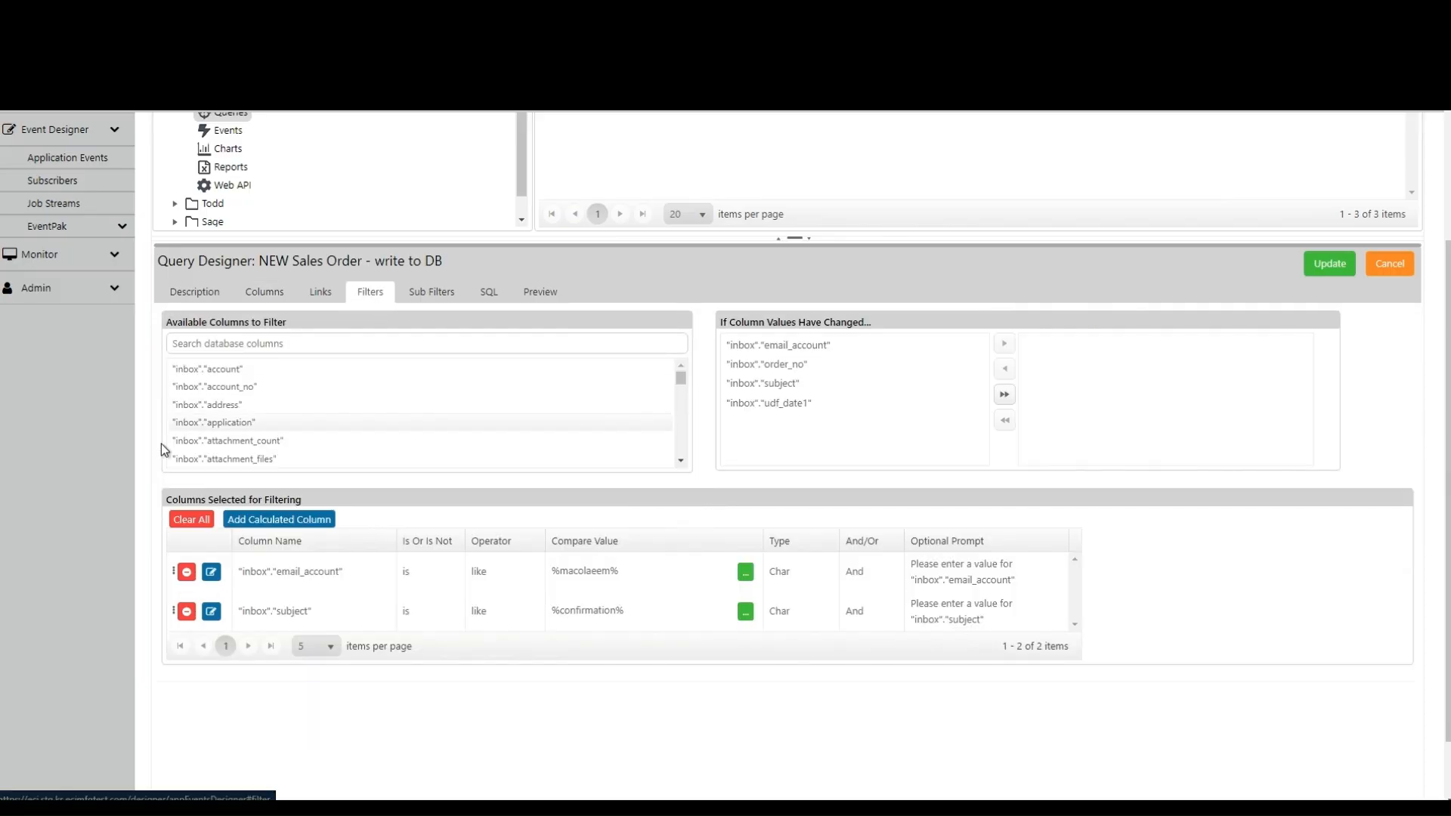
pyautogui.scroll(-1, 102, 502)
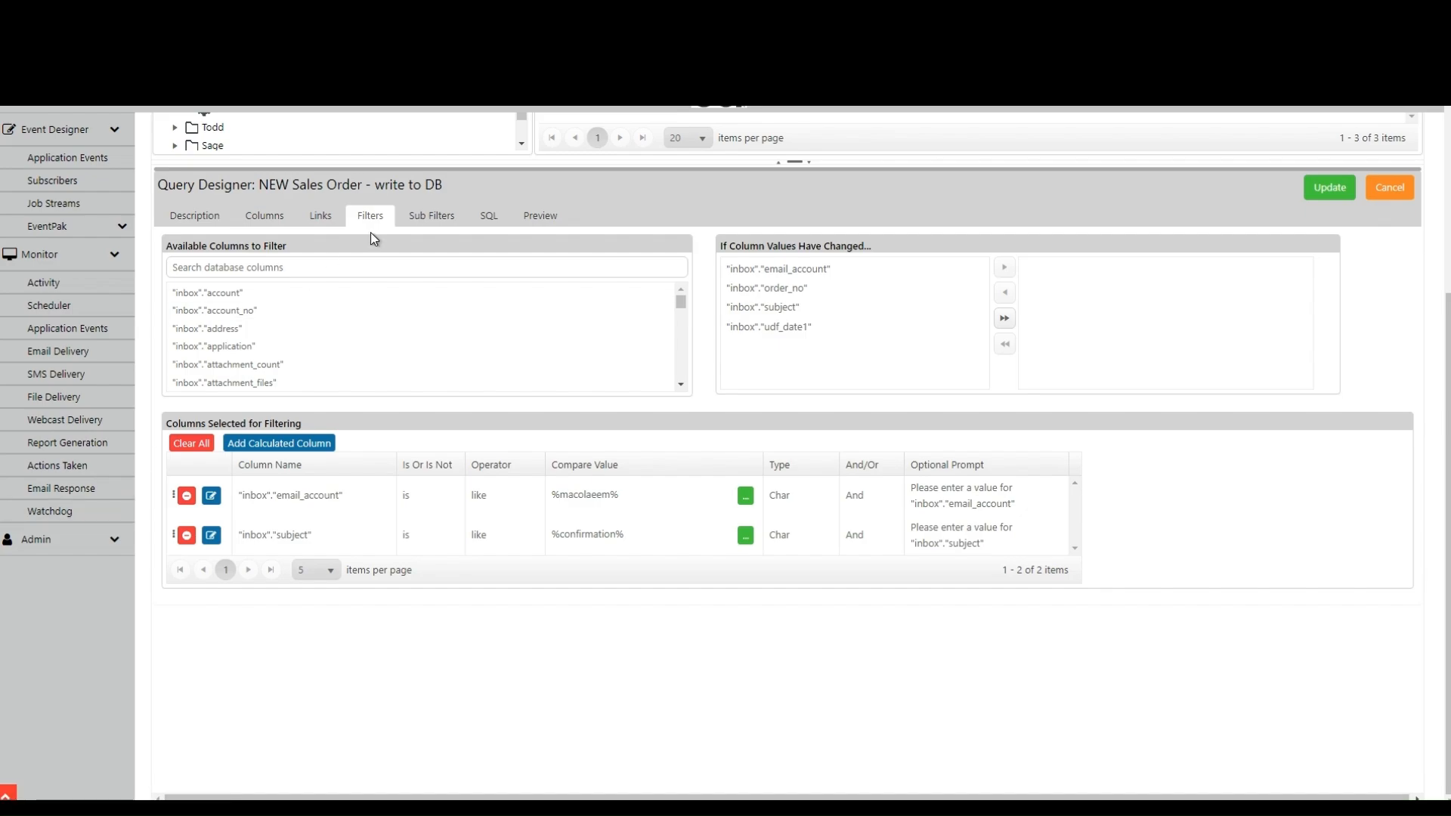
pyautogui.click(527, 215)
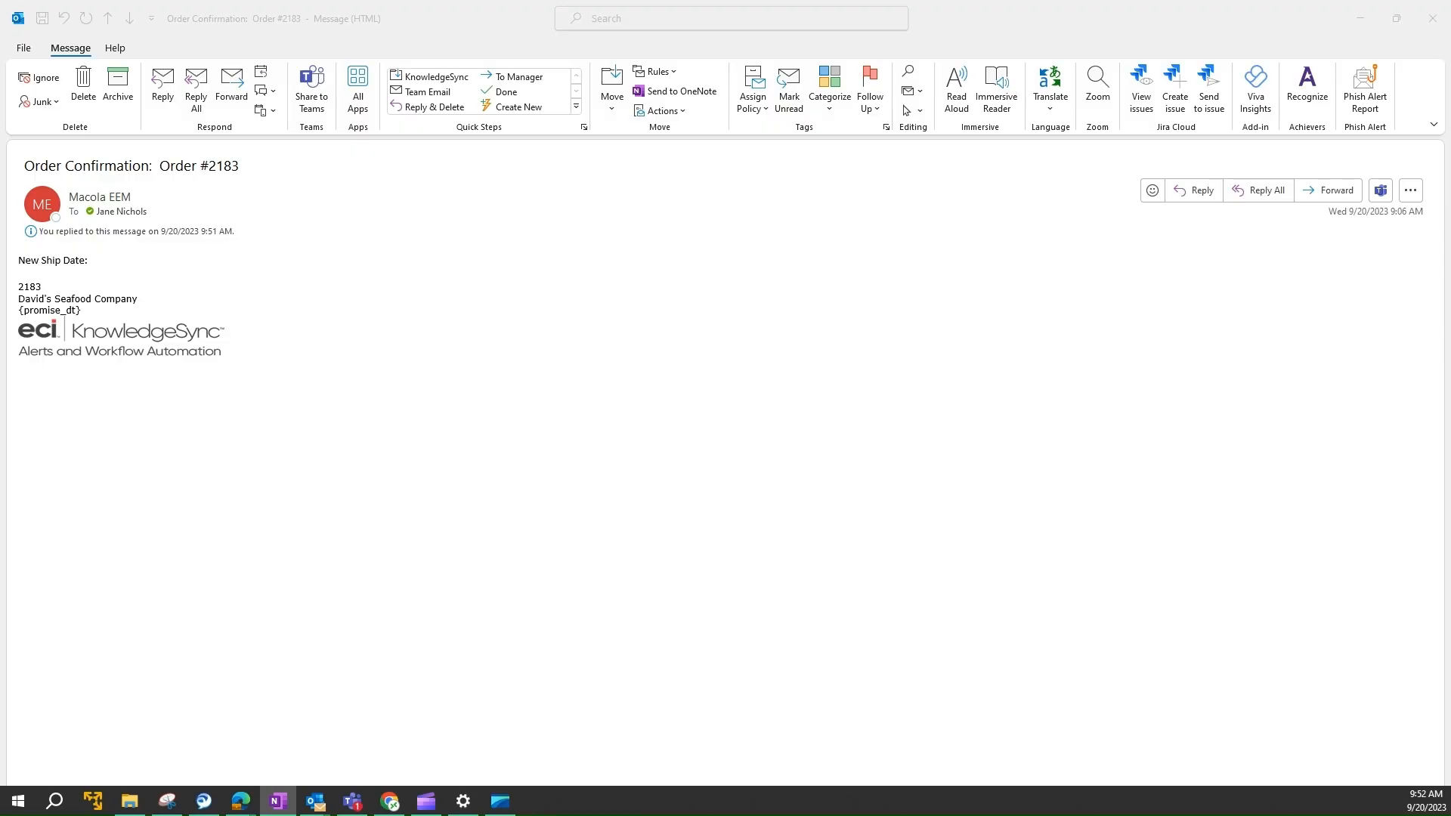
# In Outlook, reply to the order confirmation email with the new ship date 10/20/2023 and send it
pyautogui.click(169, 91)
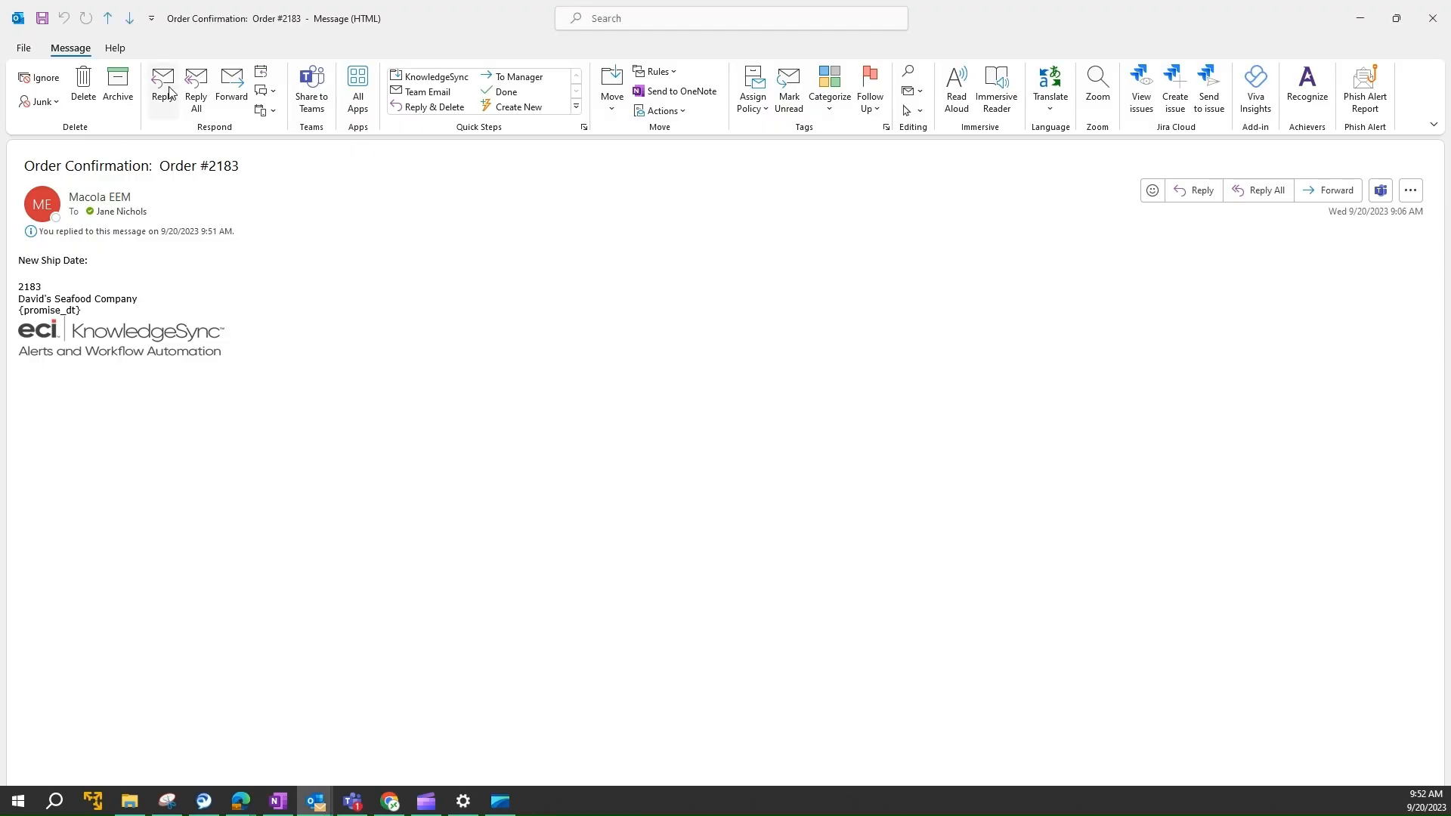
pyautogui.click(169, 91)
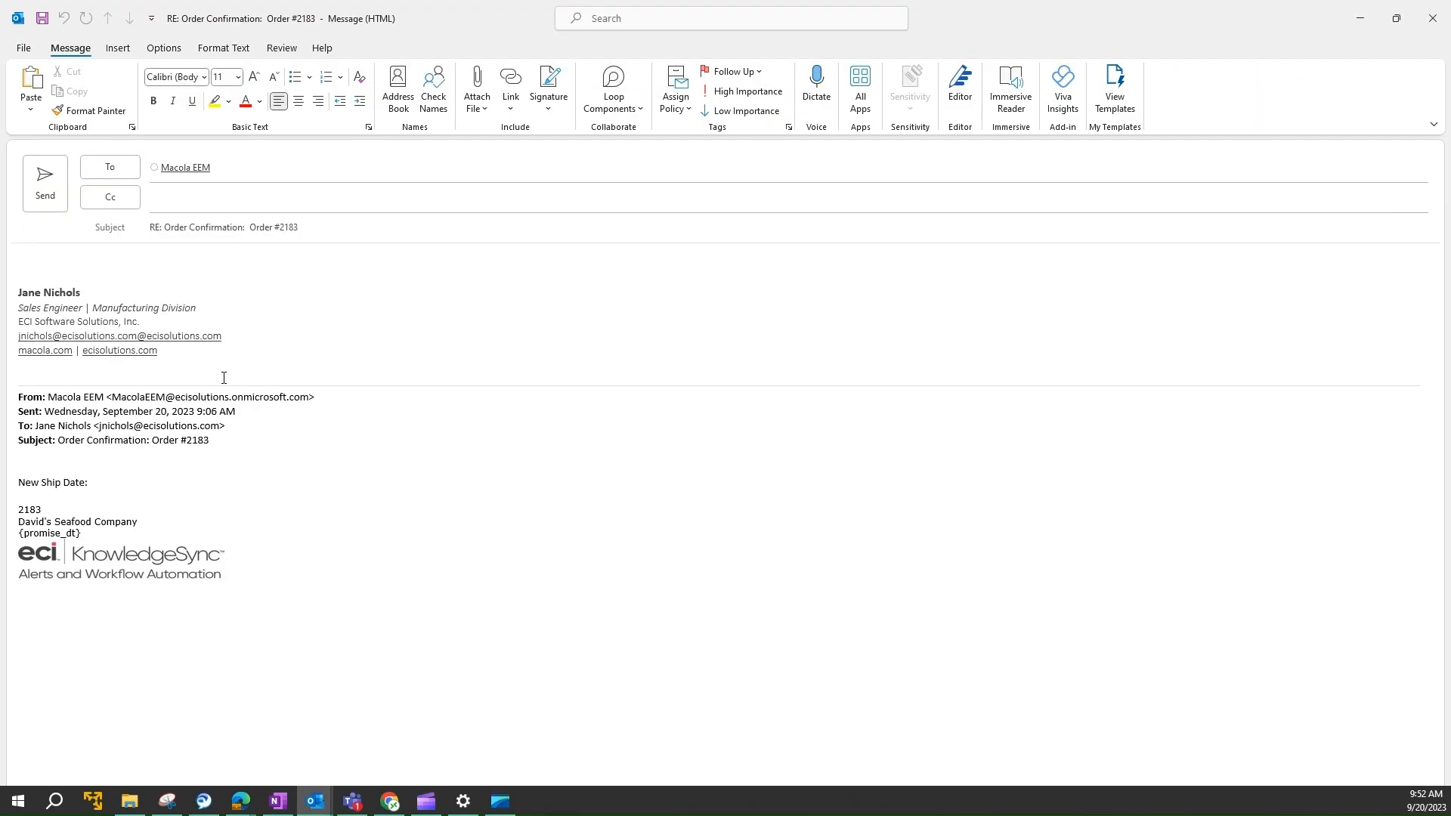
pyautogui.click(138, 481)
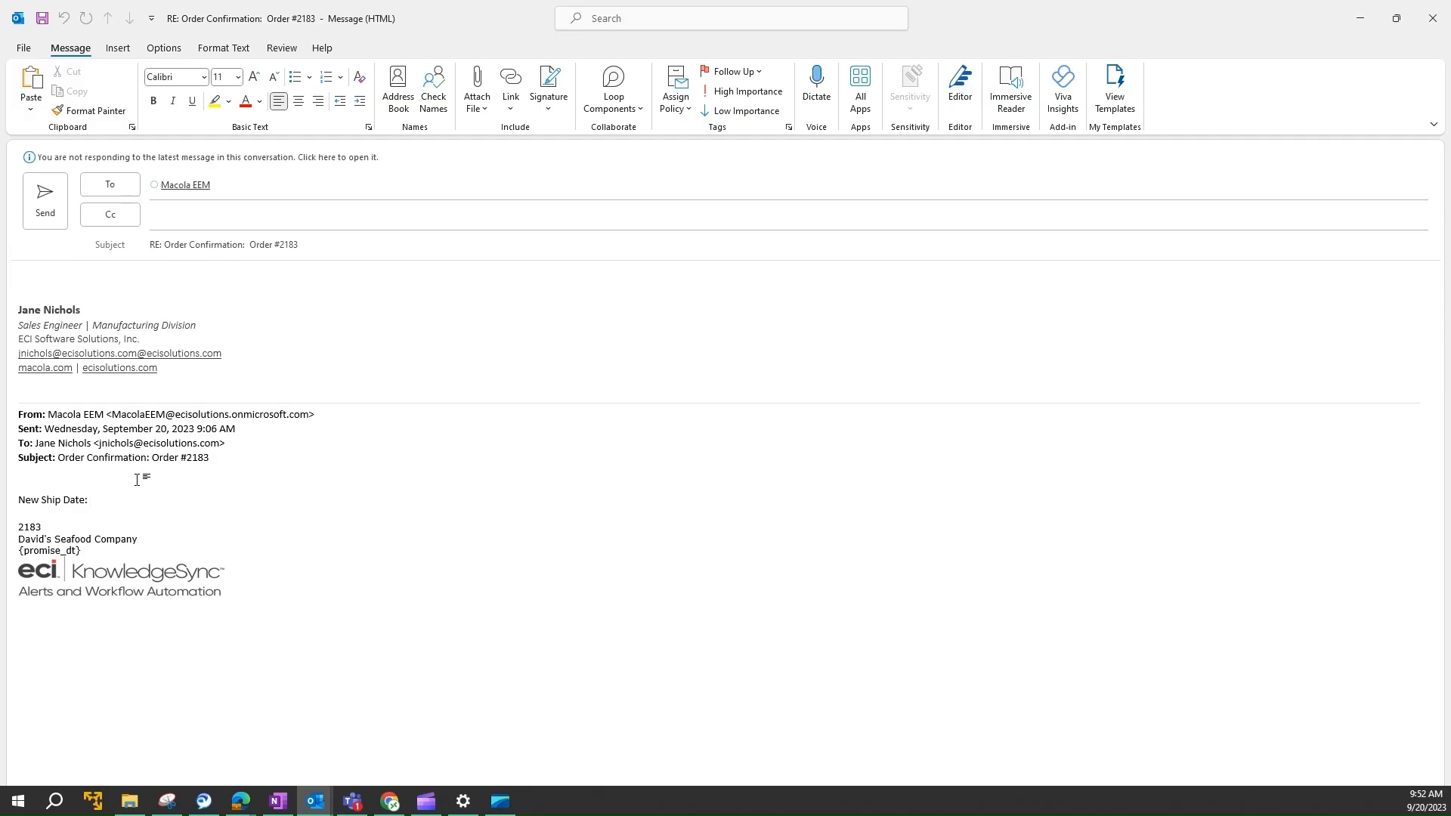
pyautogui.write('10/20/2023')
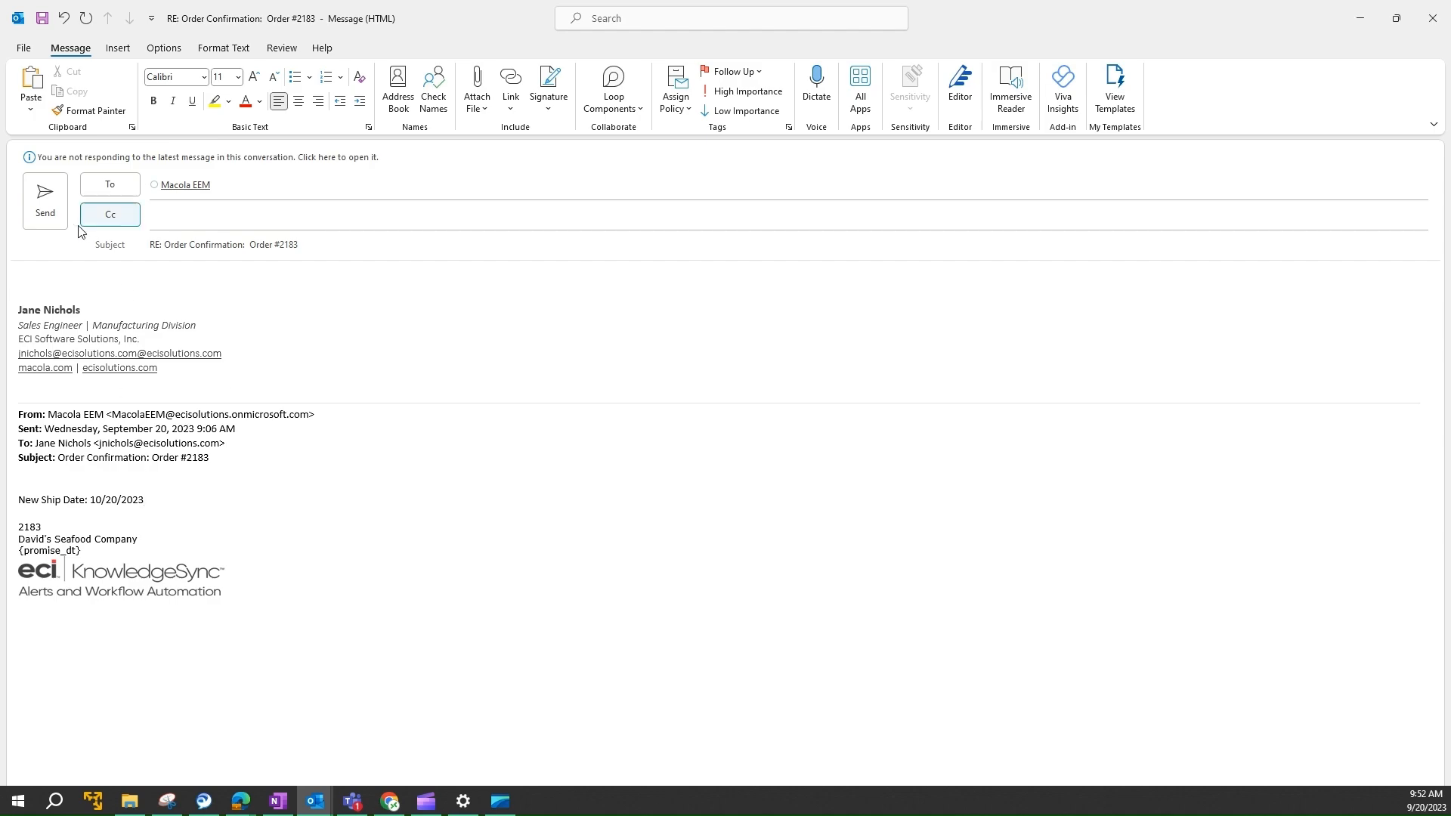
pyautogui.click(42, 207)
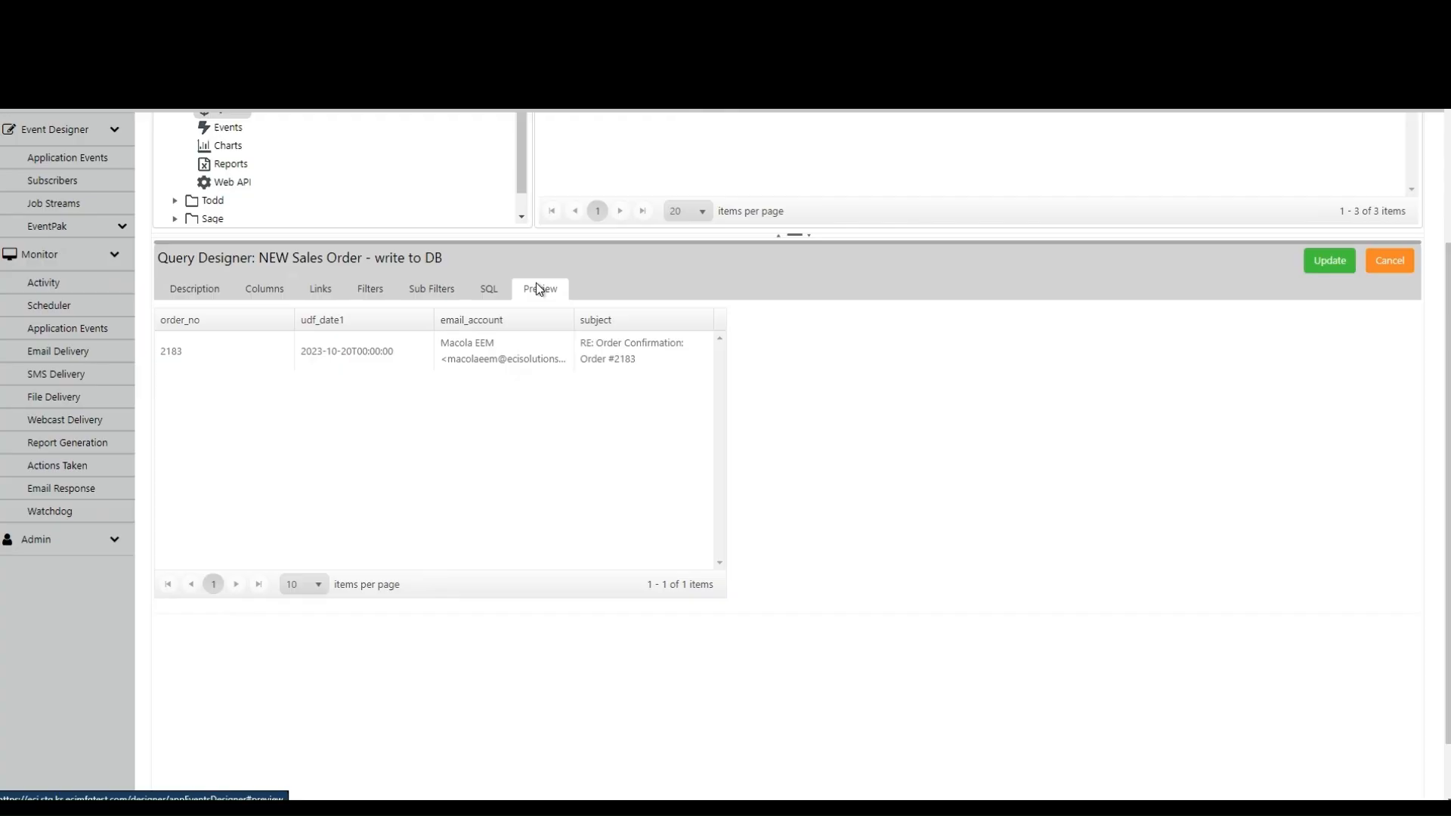
# Leave the query without saving, open the Email Response System event "NEW Sales Order - updates DB" and review its details
pyautogui.scroll(1, 274, 240)
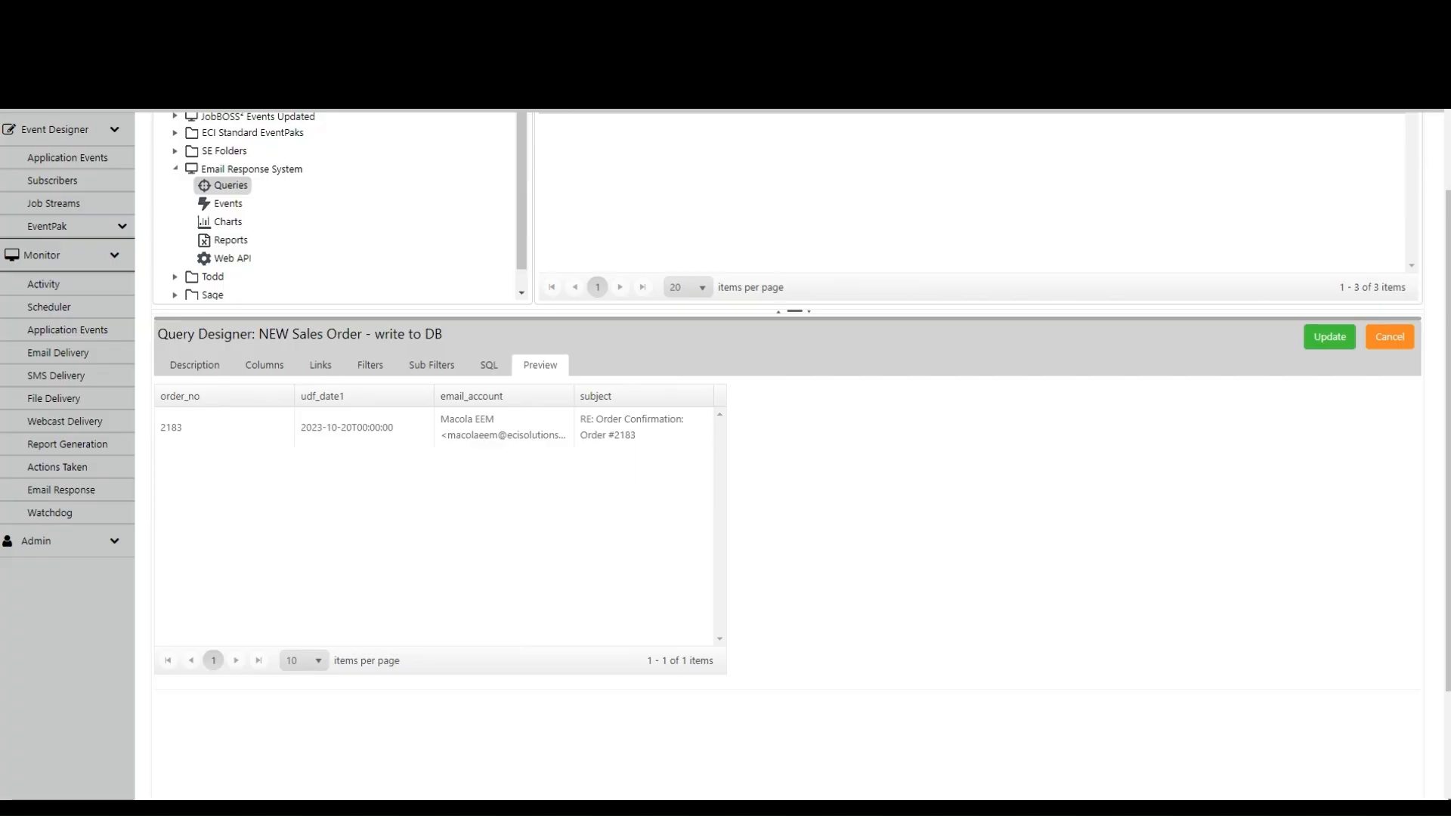
pyautogui.click(222, 206)
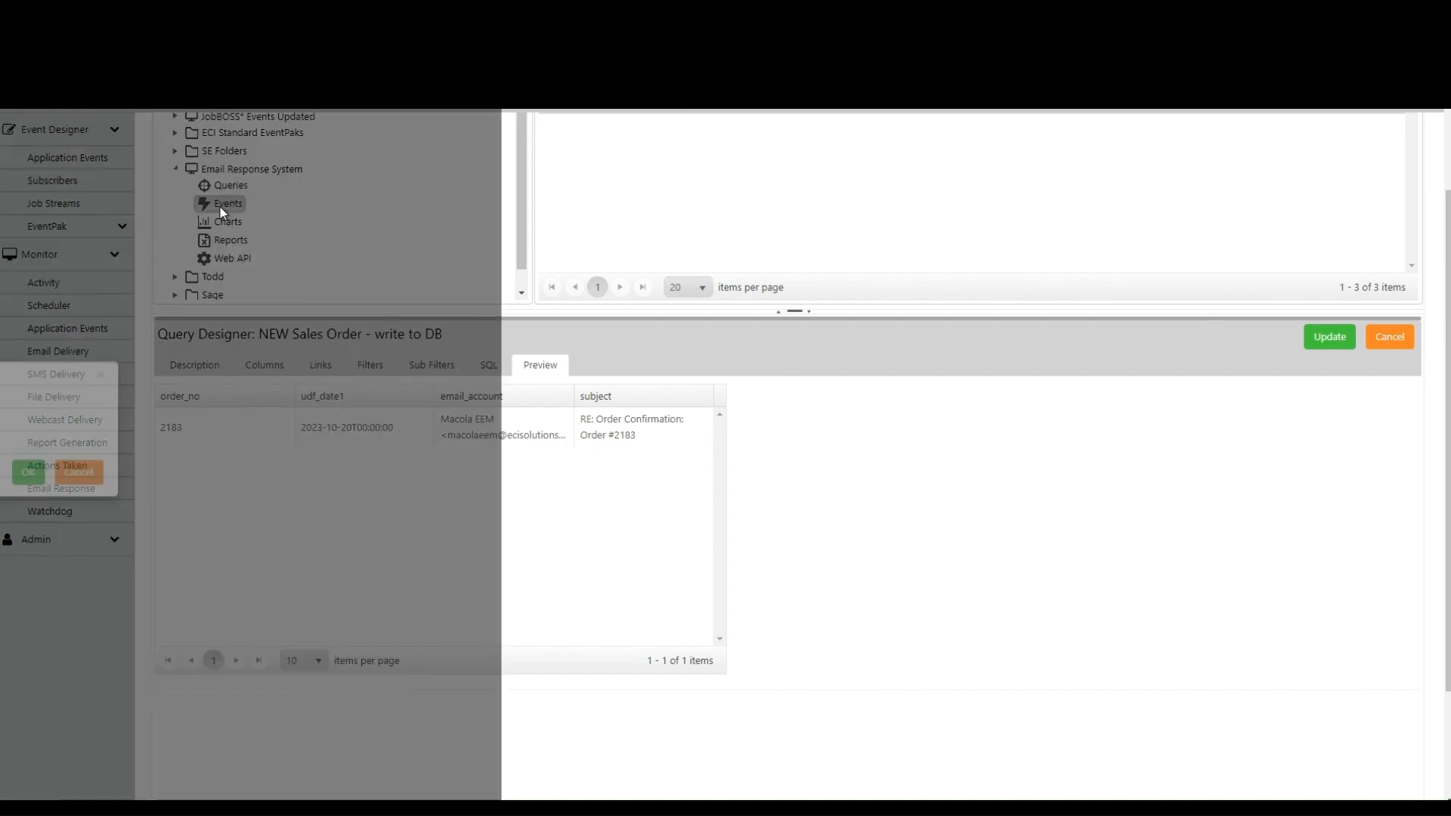
pyautogui.click(857, 484)
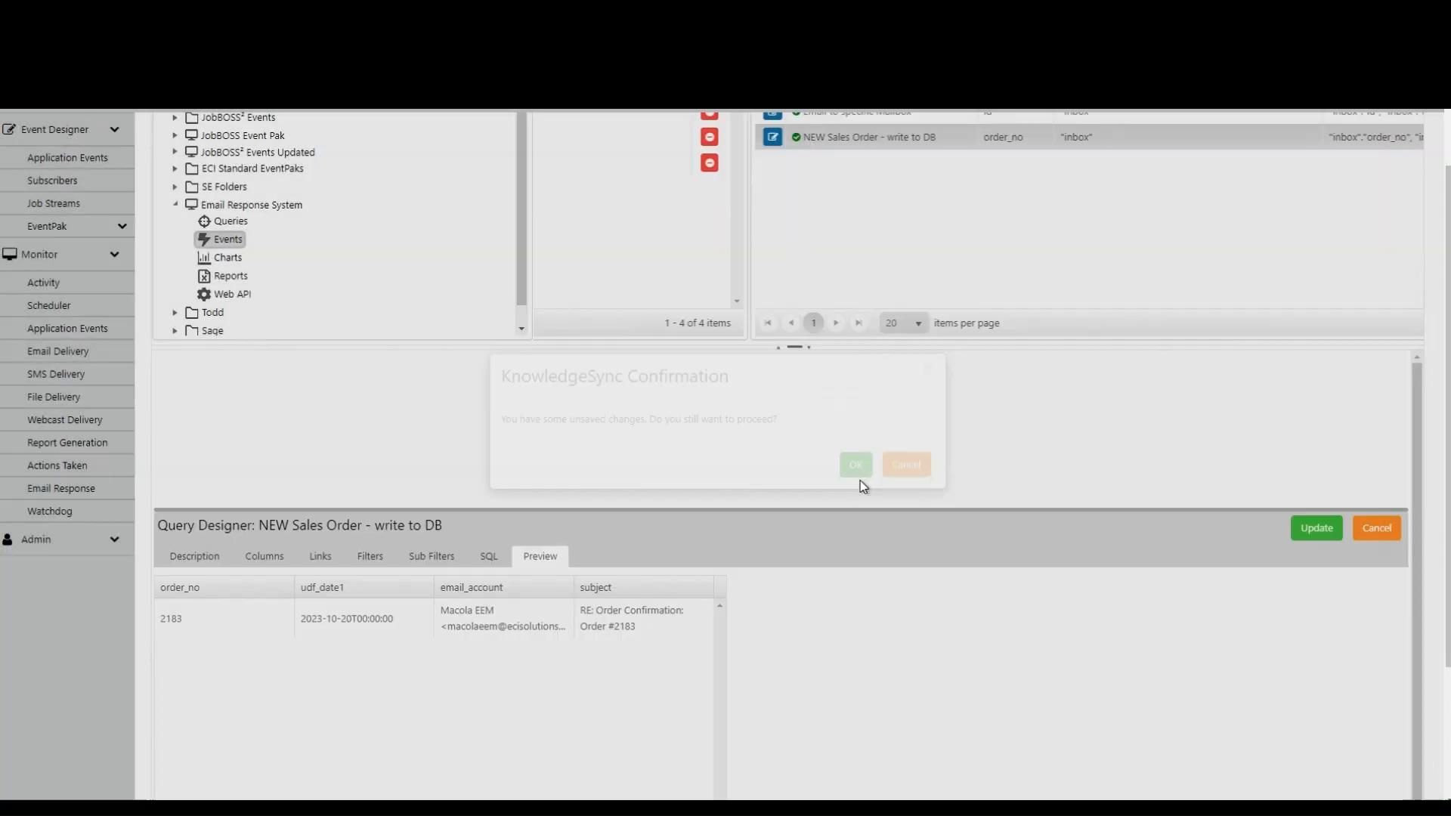
pyautogui.scroll(2, 557, 248)
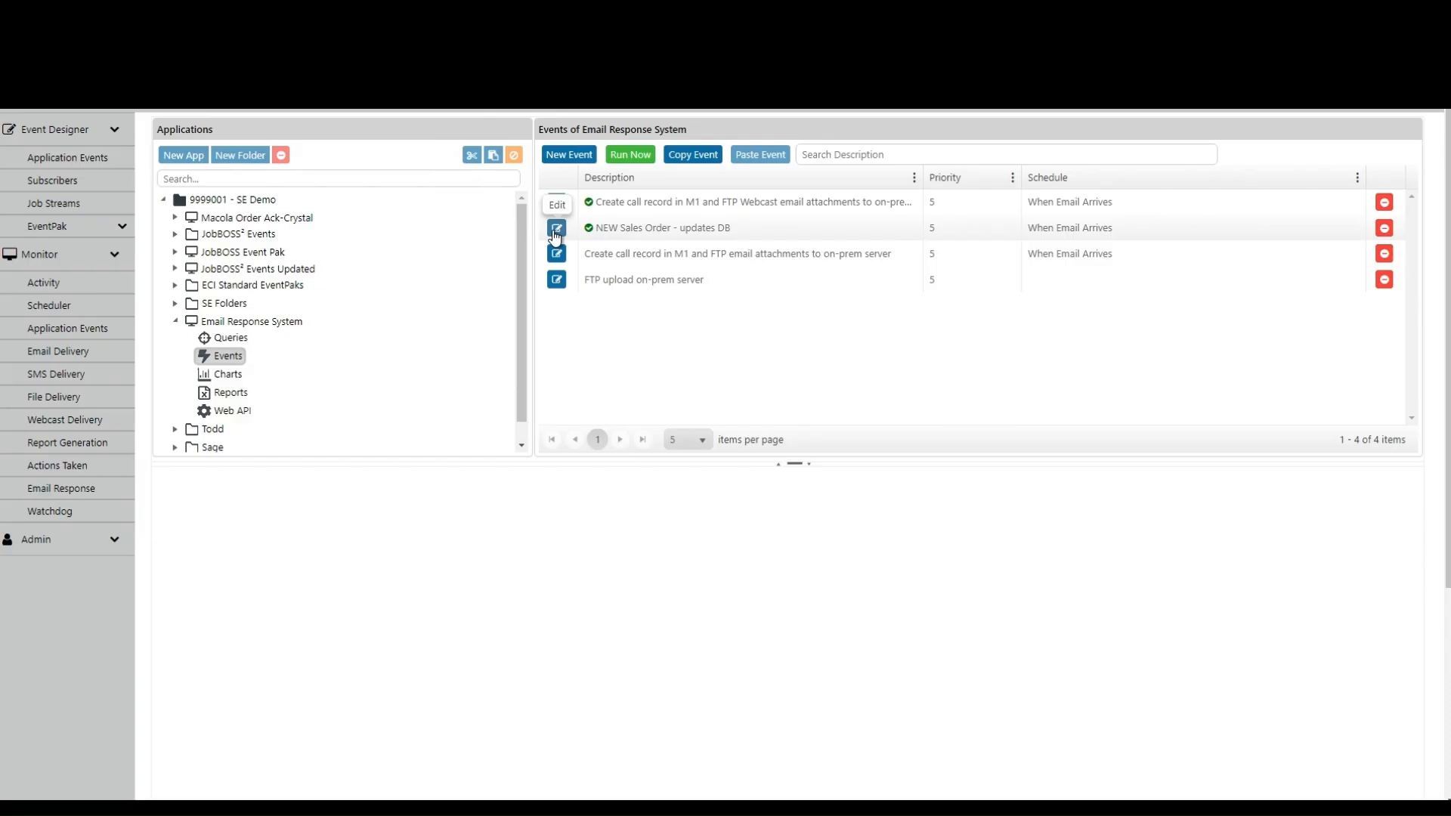
pyautogui.click(555, 232)
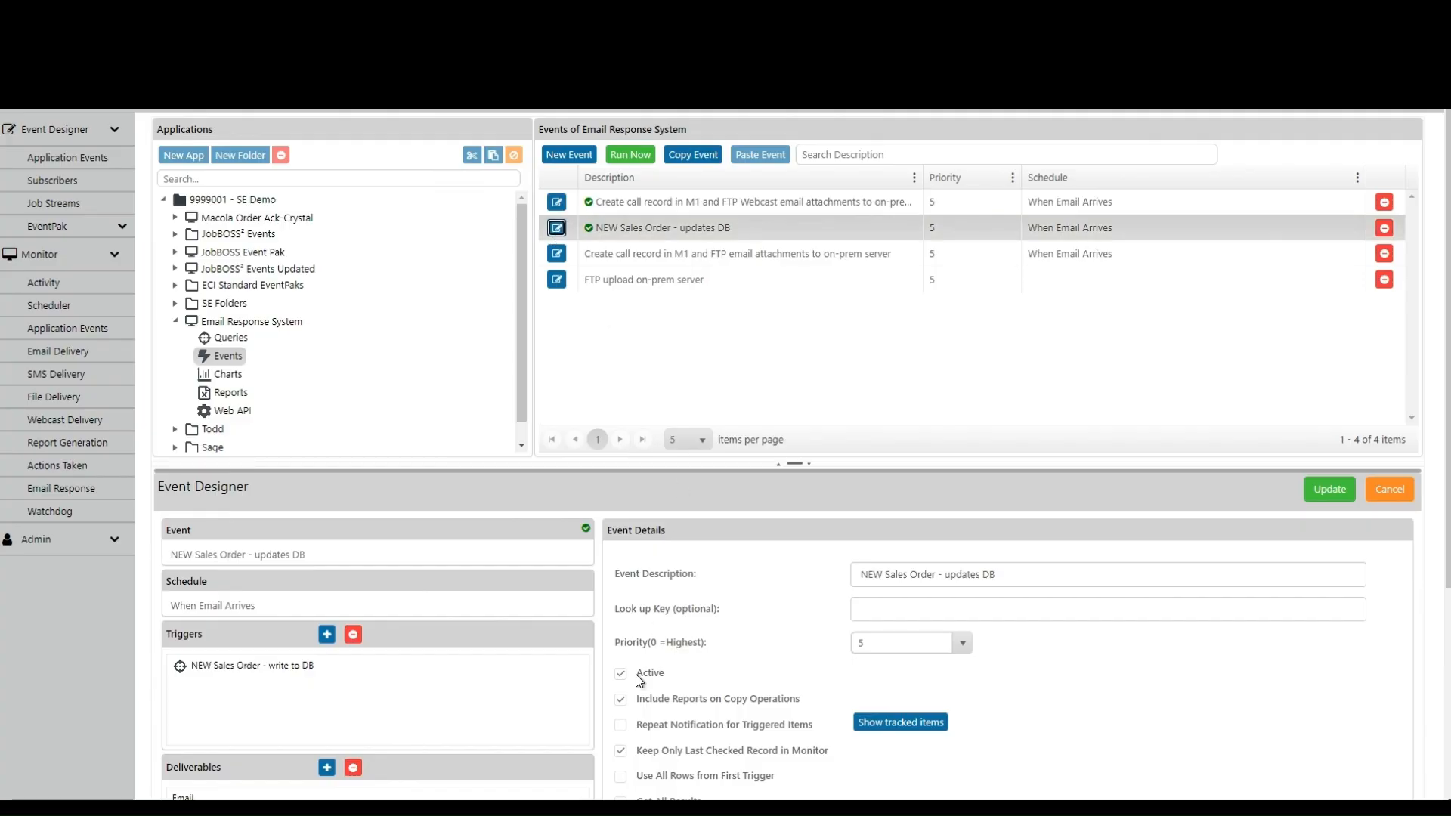
pyautogui.scroll(-1, 642, 667)
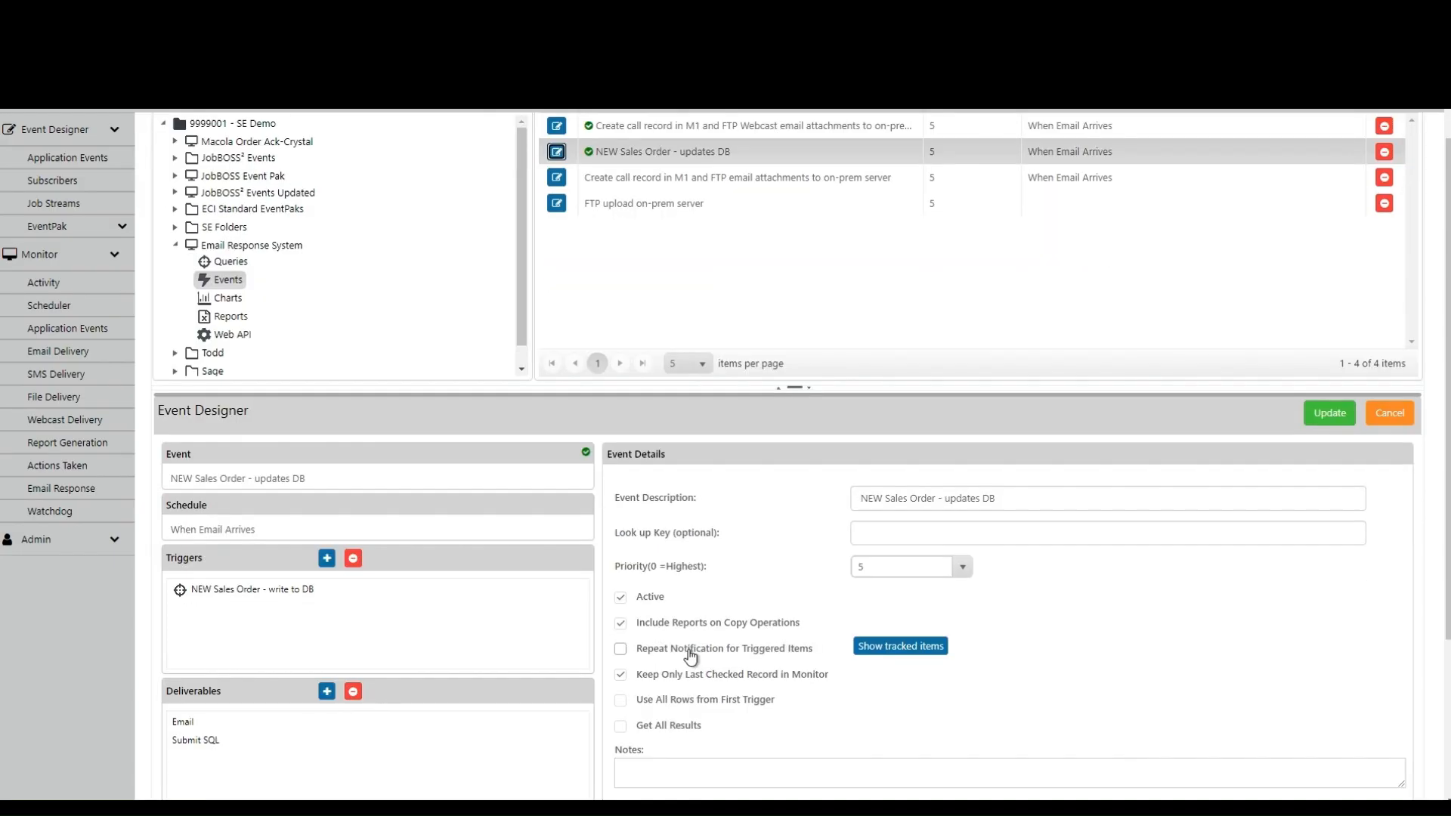
pyautogui.scroll(-1, 745, 656)
pyautogui.scroll(-2, 745, 657)
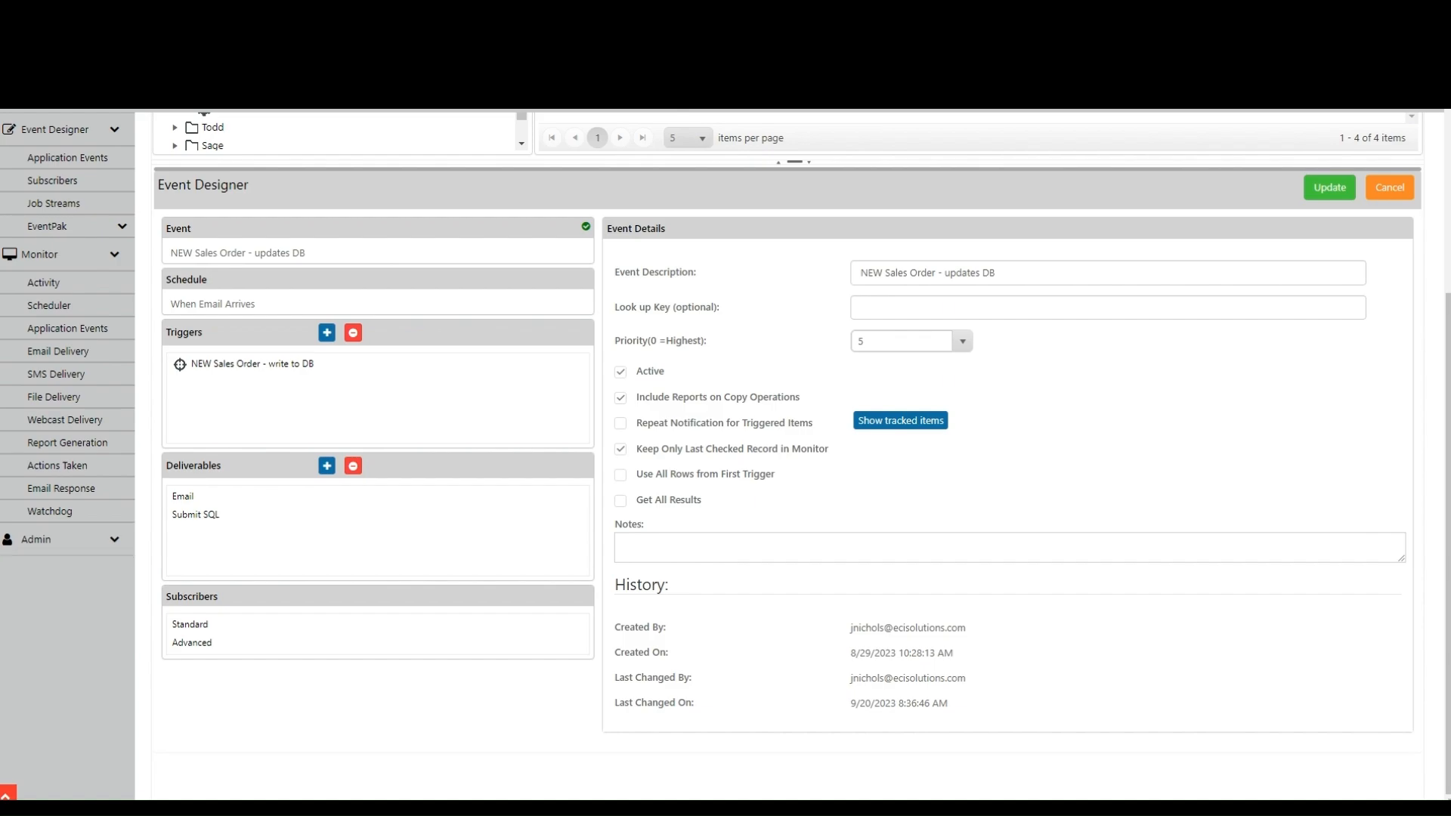
# Review the event's schedule choices, its trigger query parameters and the content of its email deliverable
pyautogui.click(204, 306)
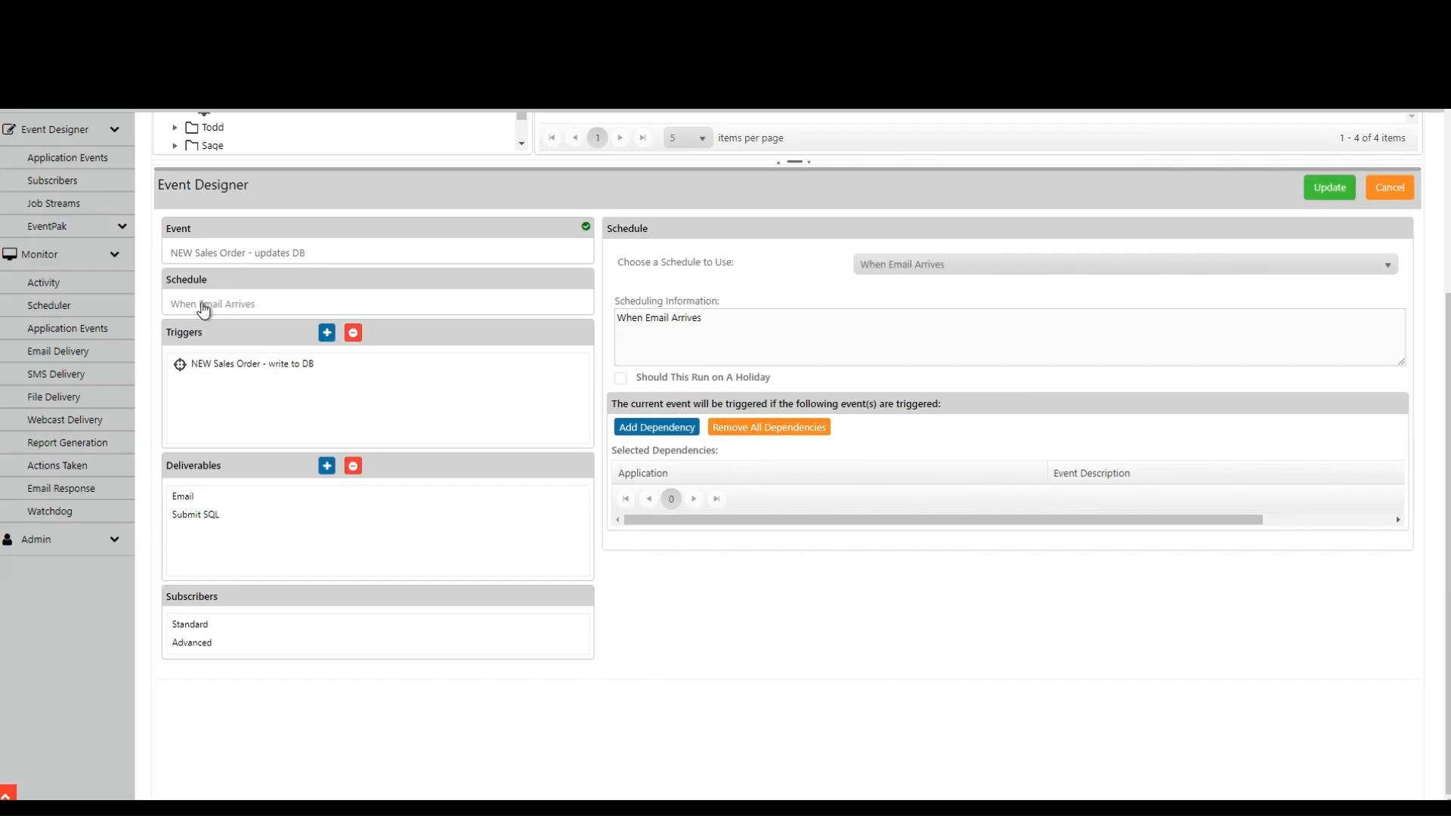
pyautogui.click(937, 271)
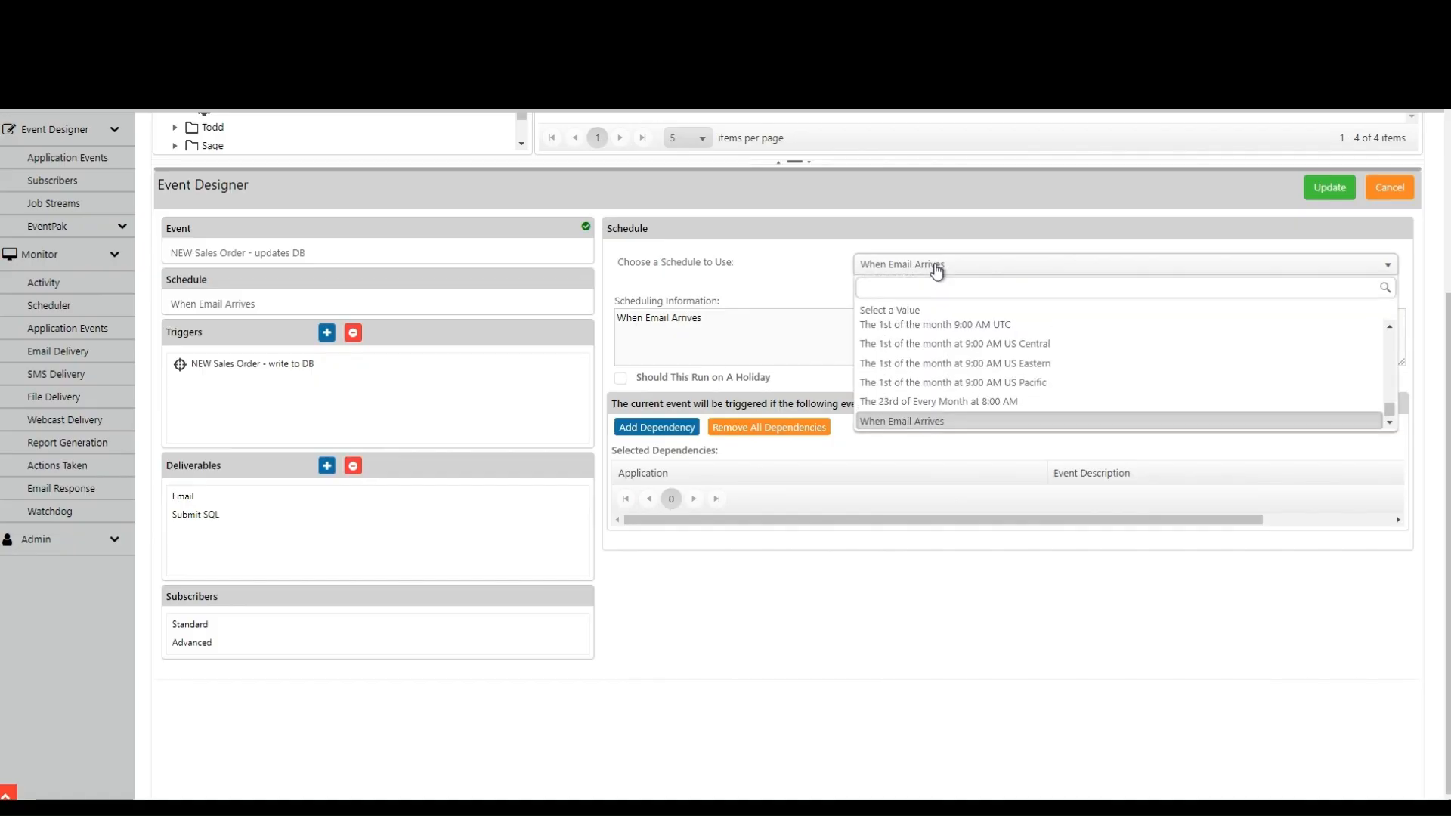
pyautogui.click(937, 271)
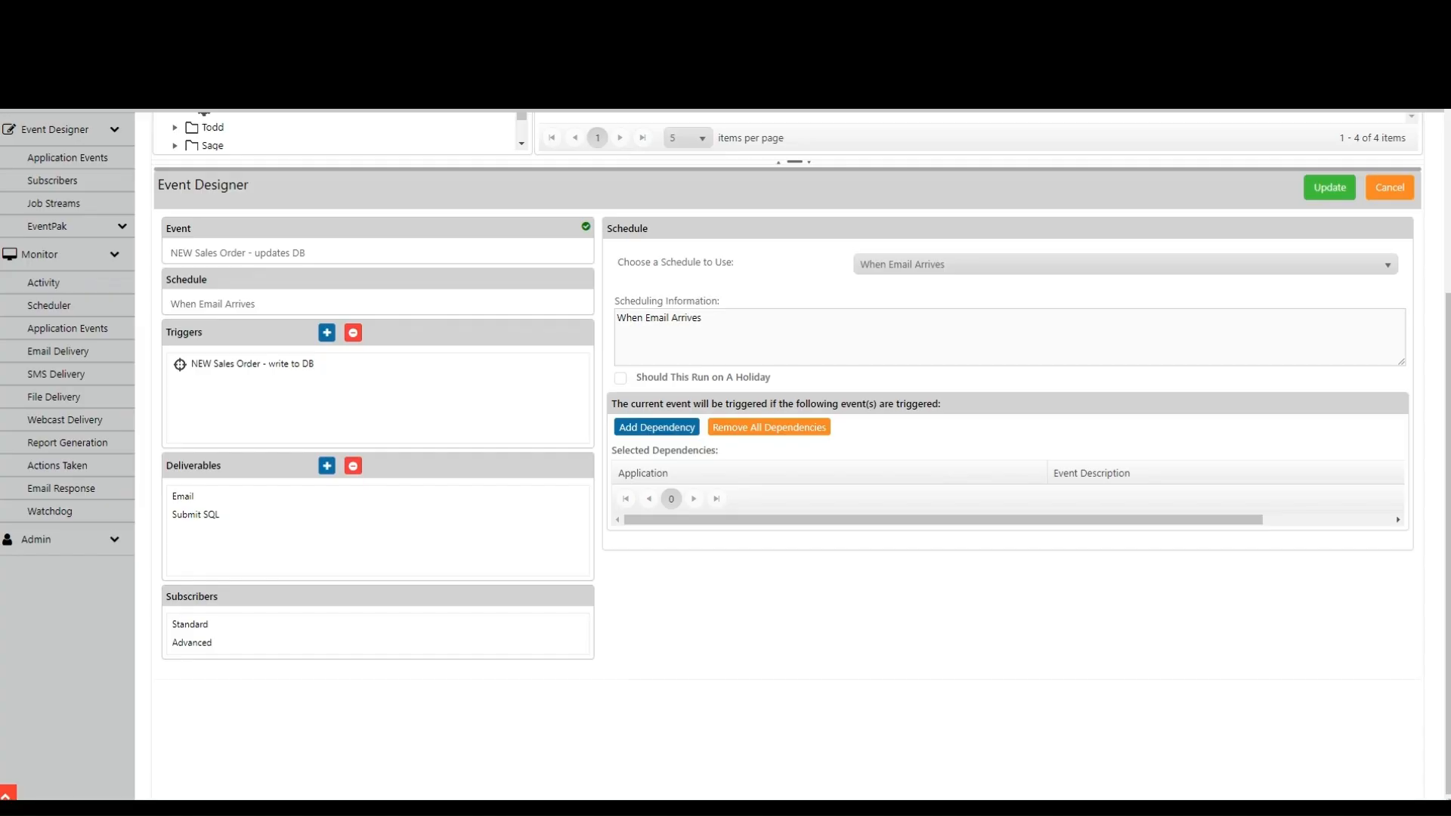
pyautogui.click(228, 361)
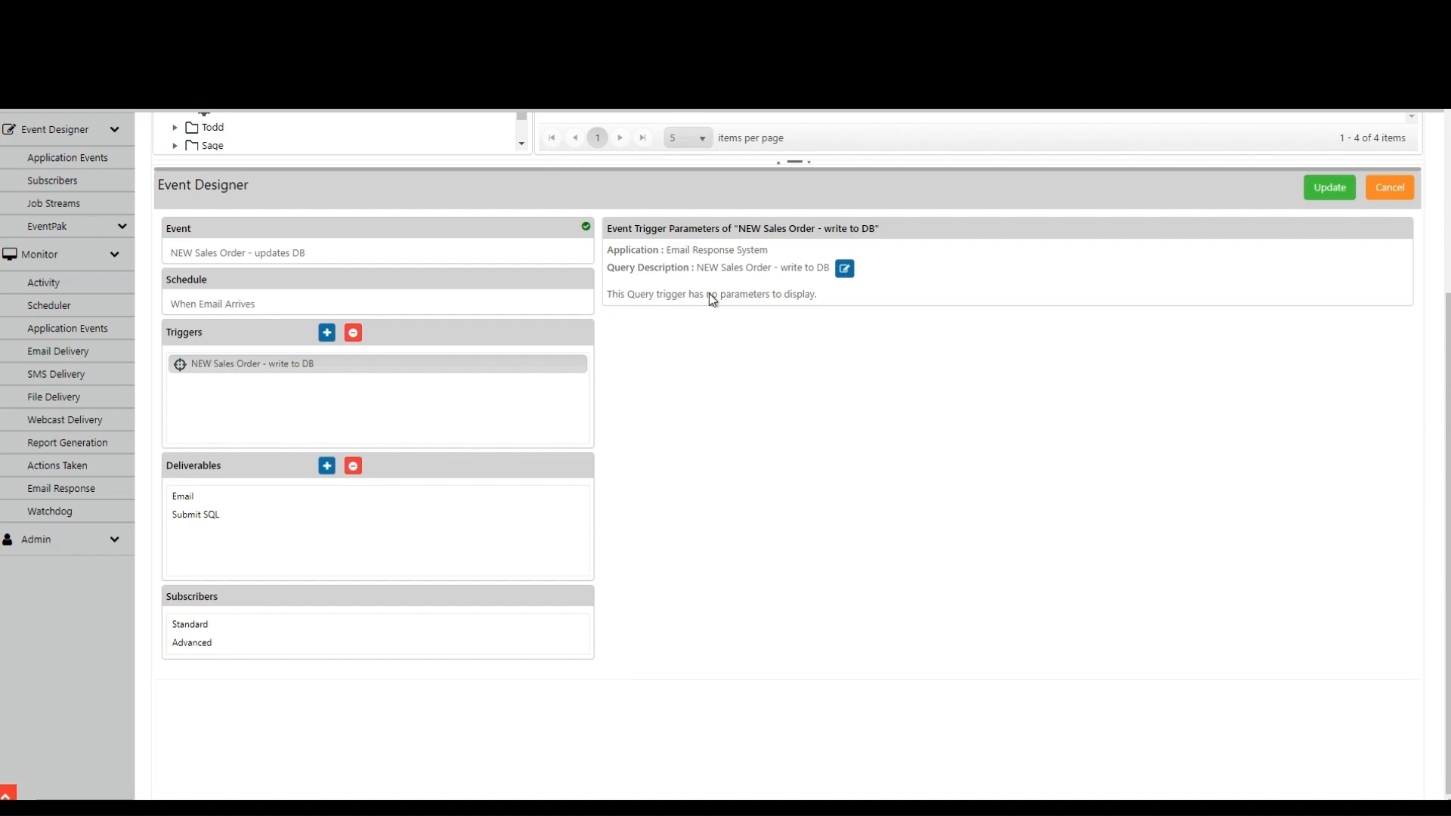
pyautogui.click(184, 492)
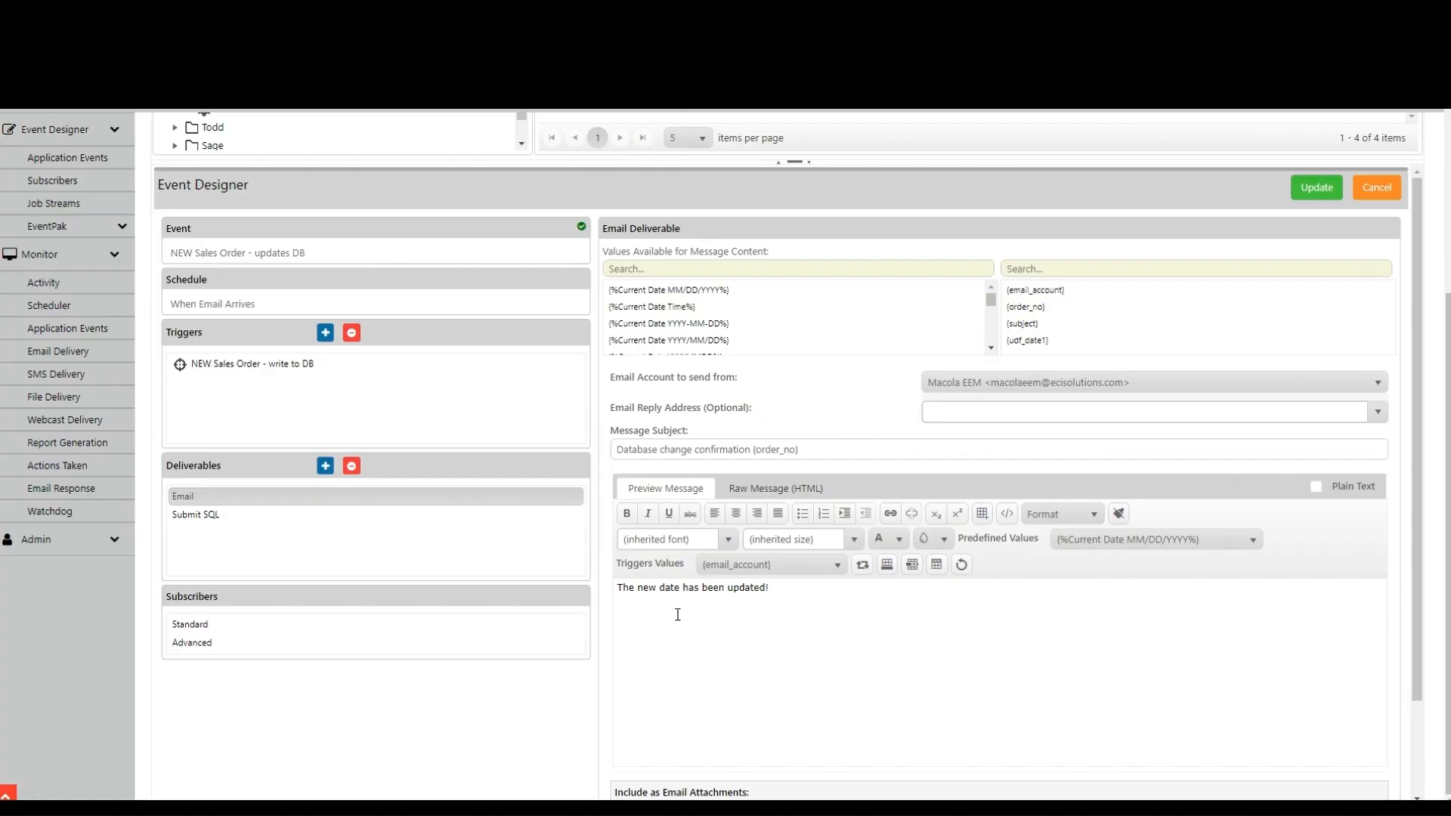
# Review the Submit SQL deliverable's connection, table choices, UPDATE statement and sample SQL statements, and save the statement
pyautogui.click(198, 515)
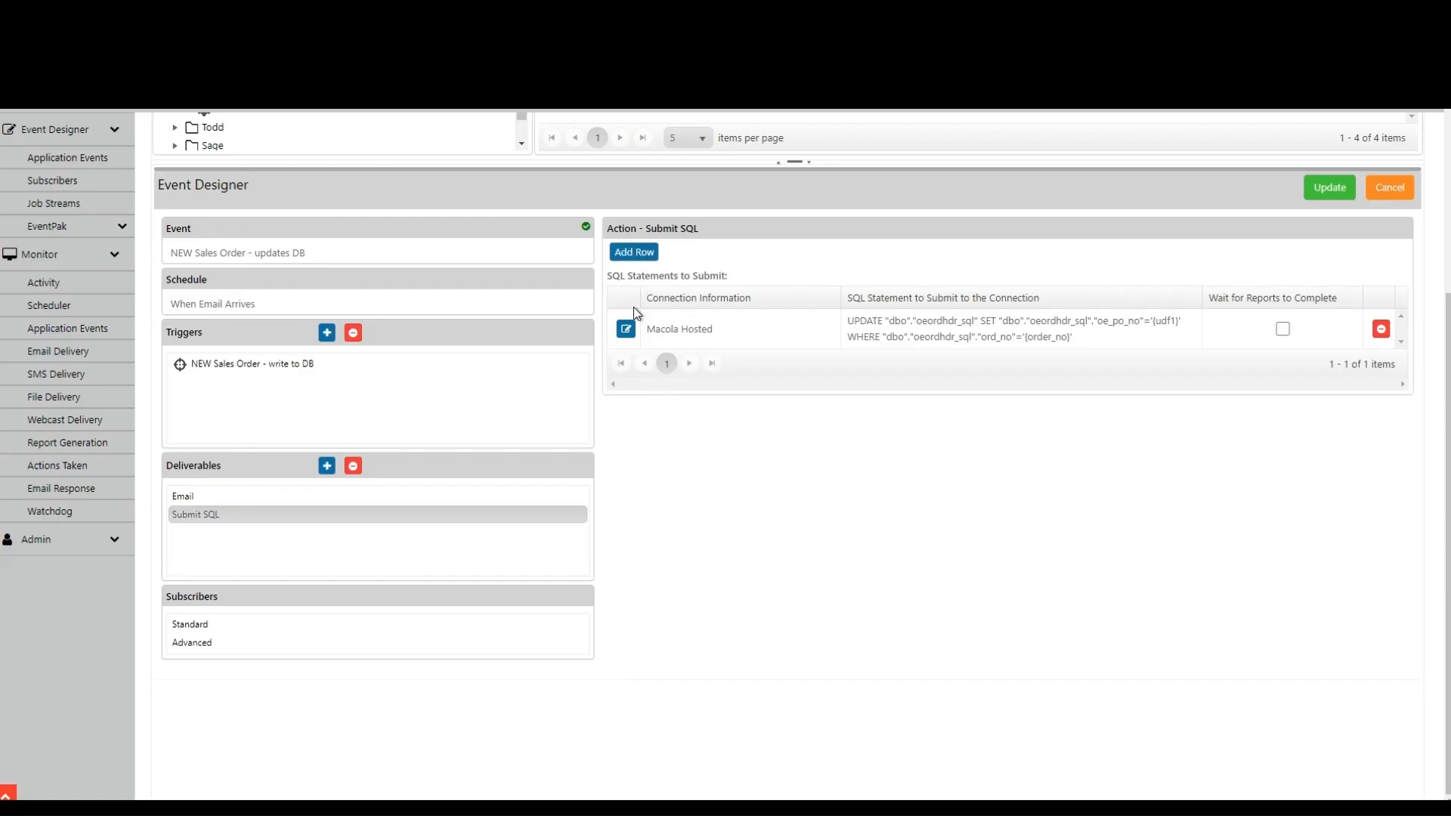
pyautogui.click(625, 328)
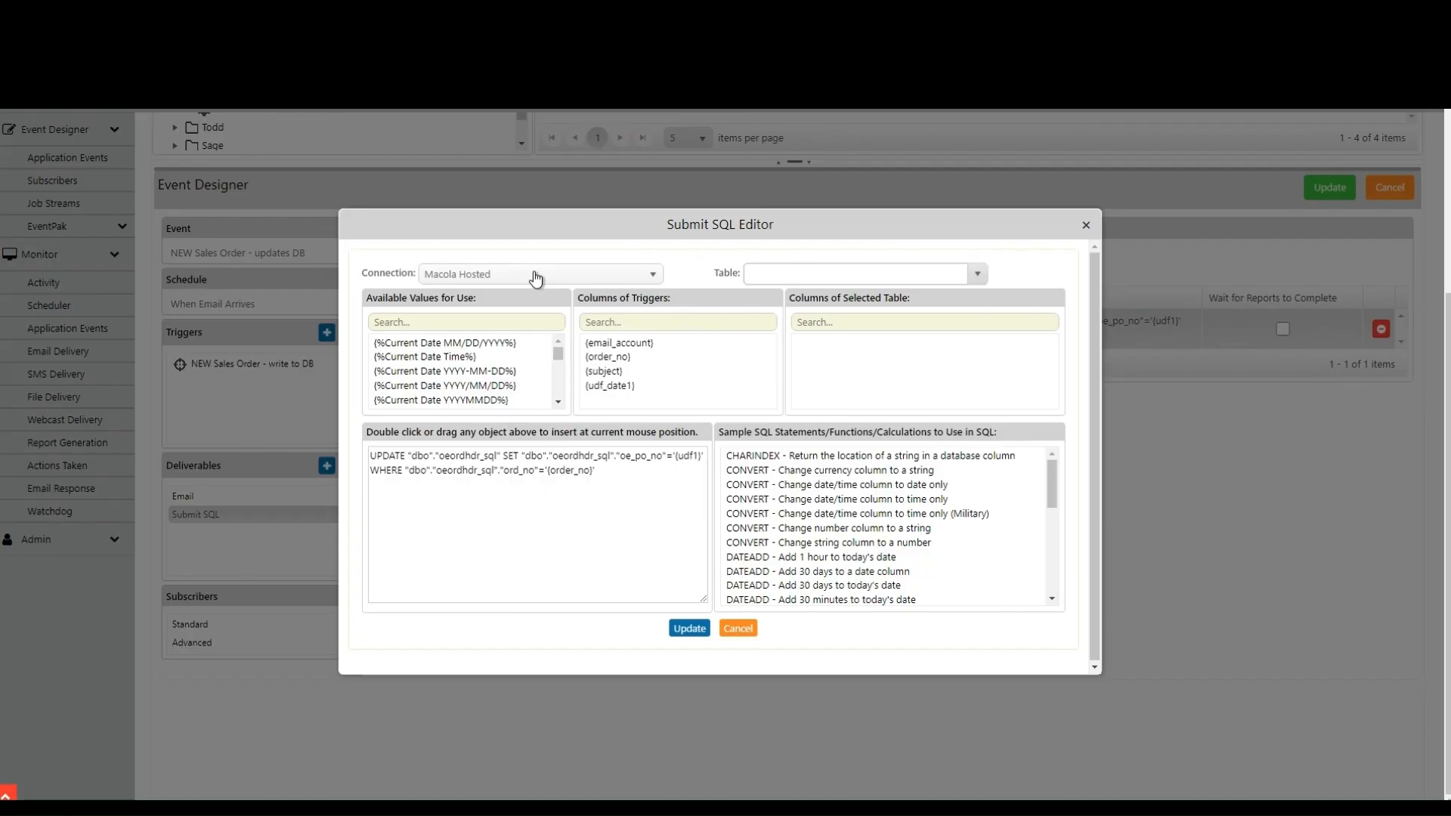
pyautogui.click(977, 276)
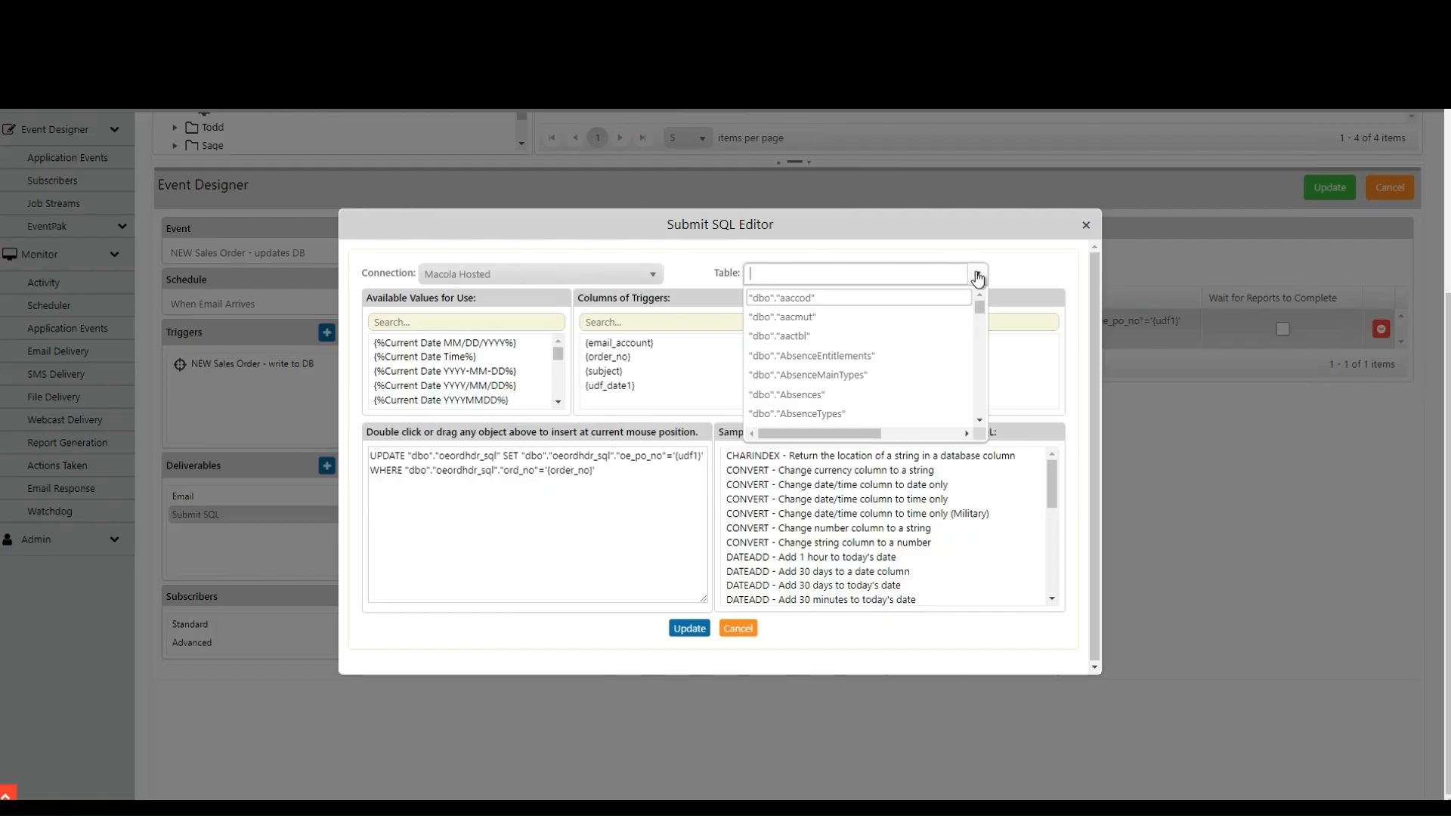
pyautogui.click(977, 276)
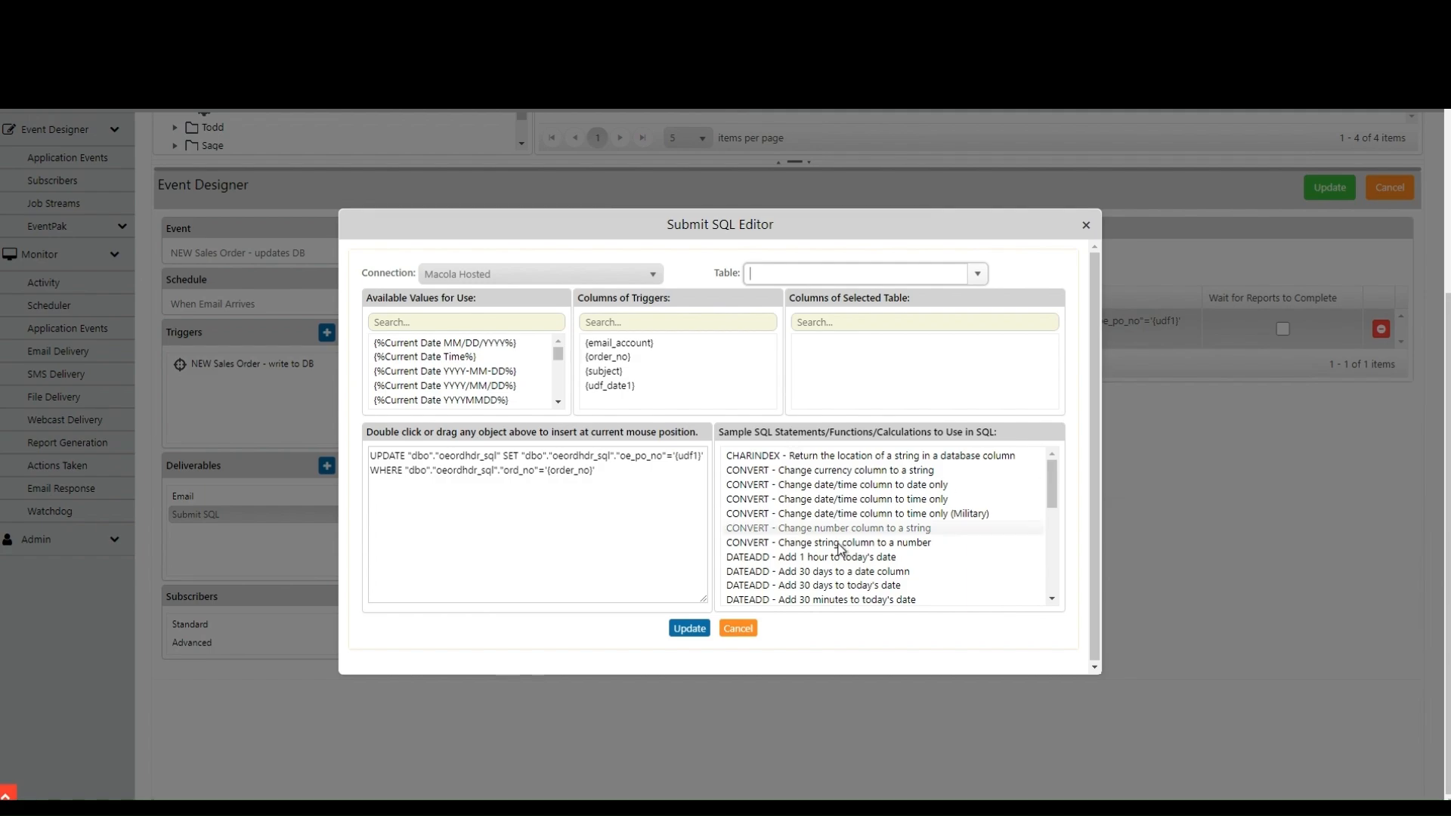
pyautogui.scroll(-5, 816, 523)
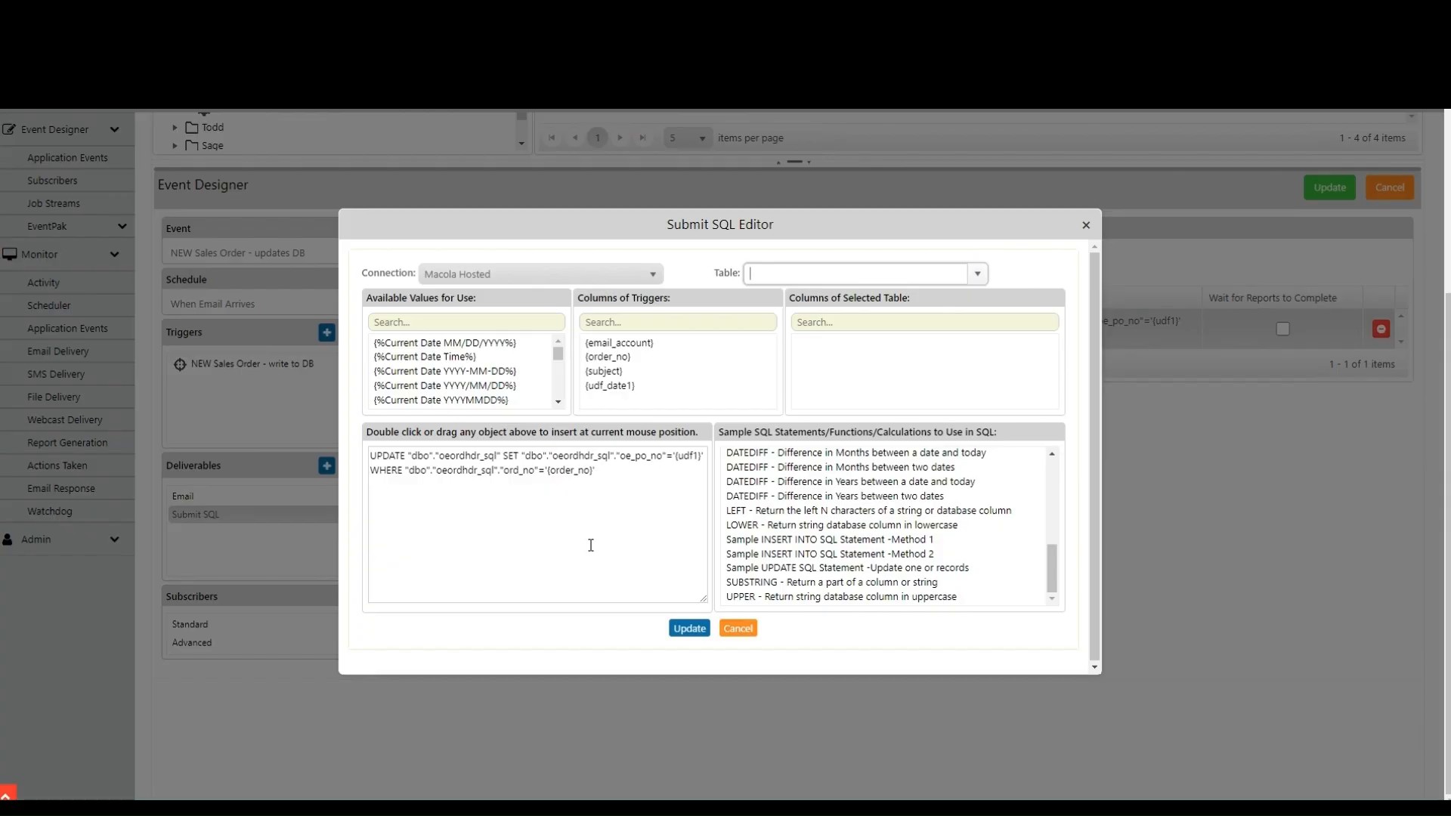
pyautogui.click(689, 630)
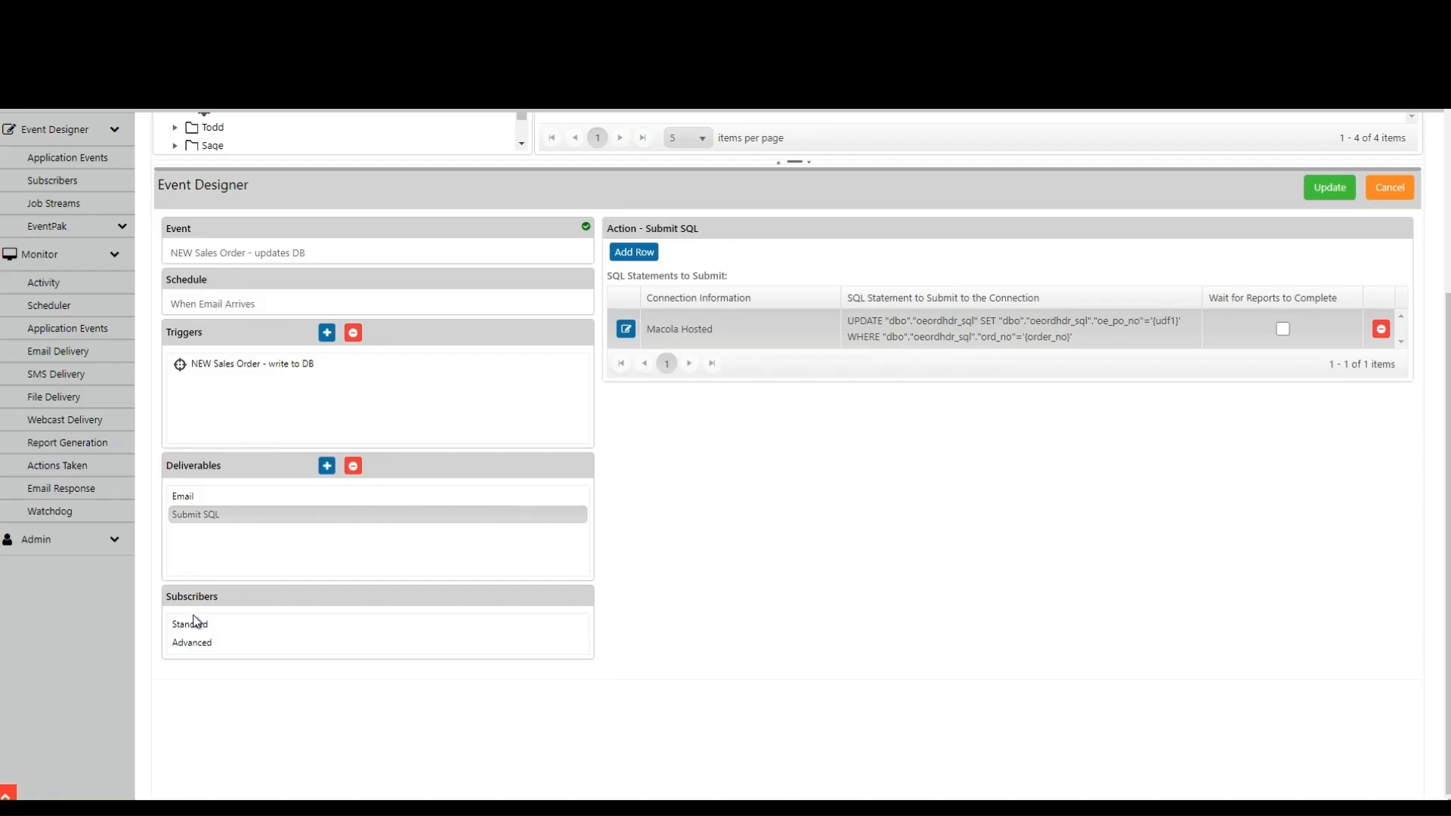
# Review the event's standard subscribers and the database fields offered for advanced subscribers, and save the event
pyautogui.click(194, 629)
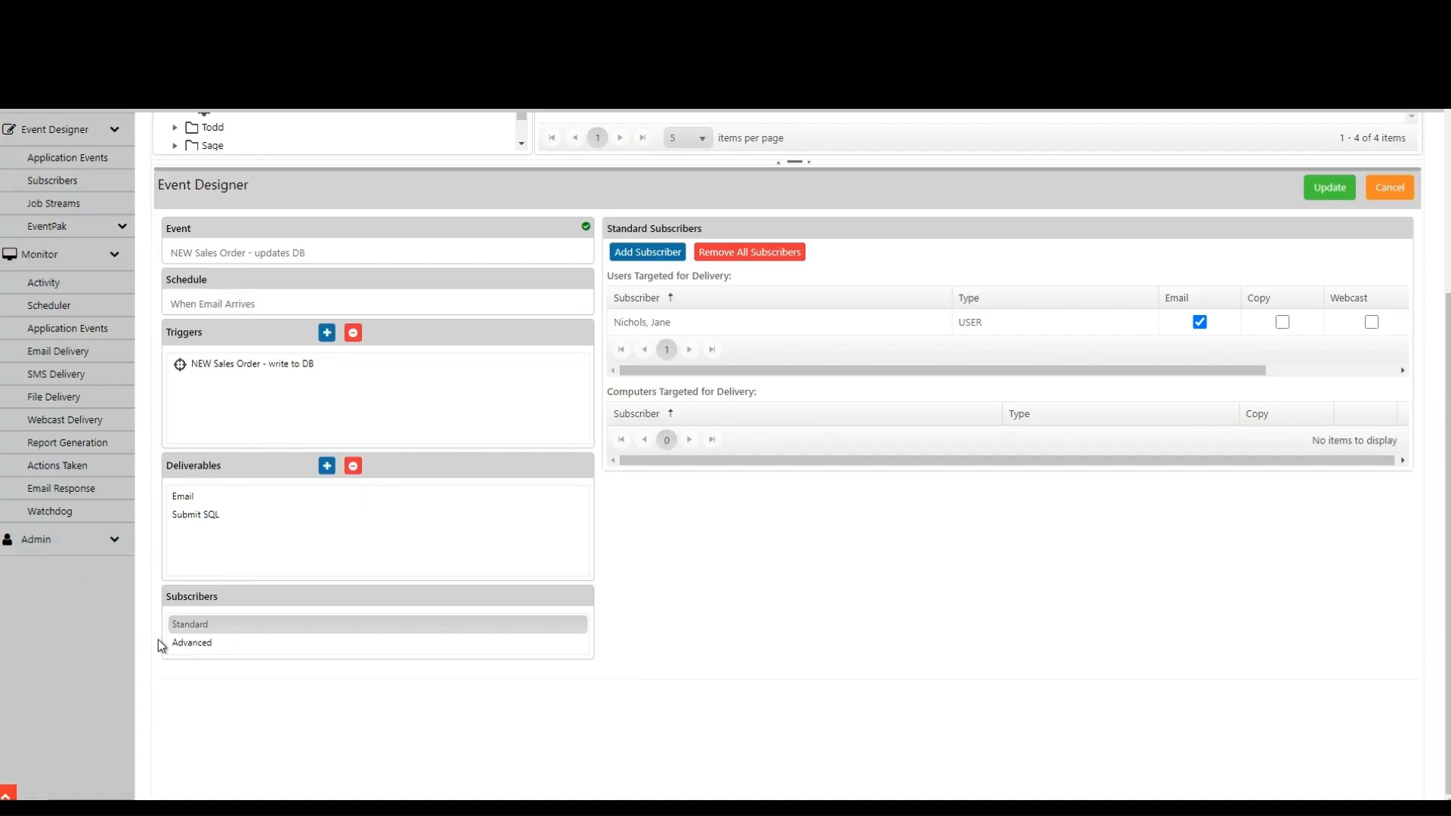
pyautogui.click(183, 648)
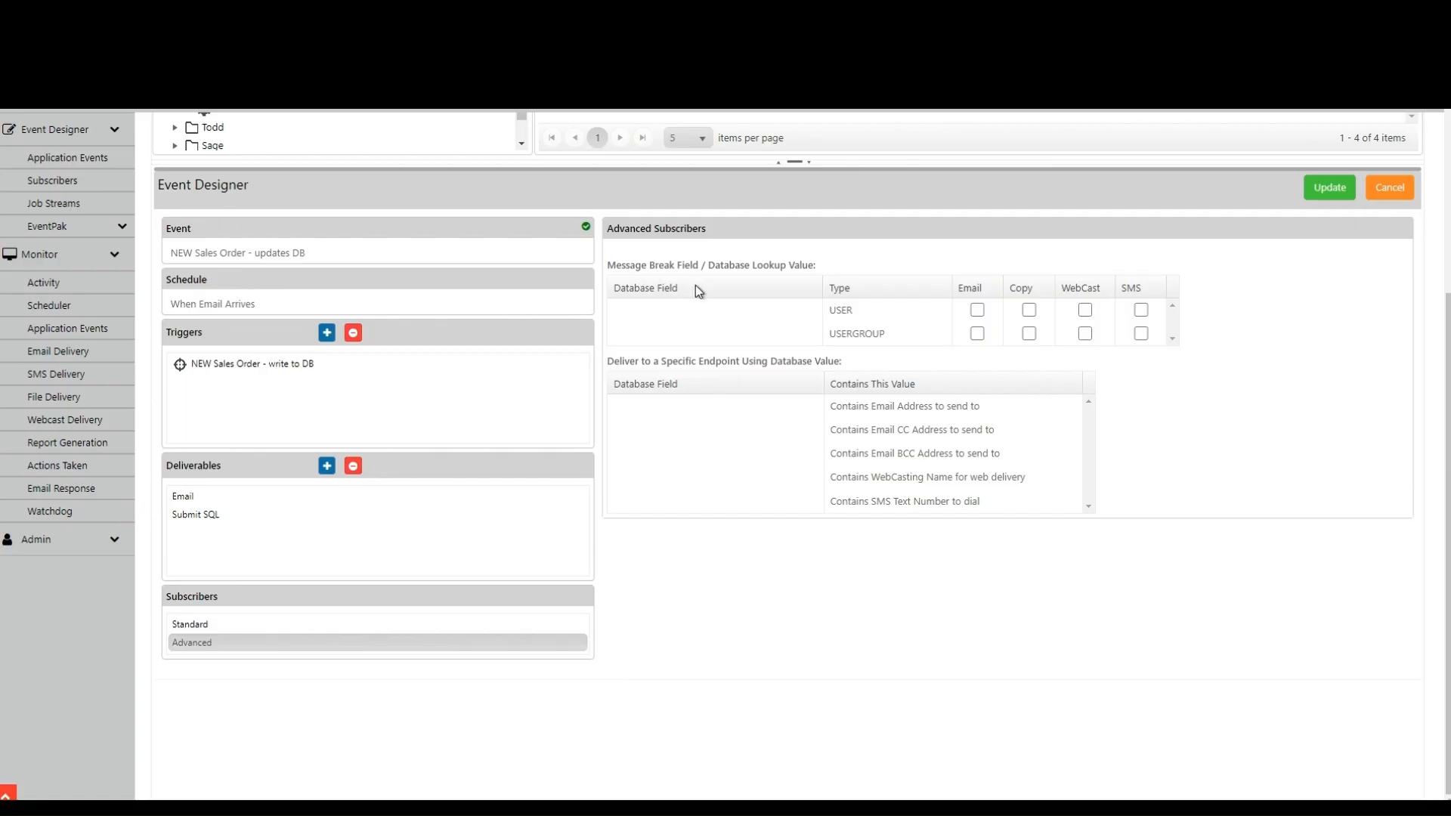
pyautogui.click(805, 310)
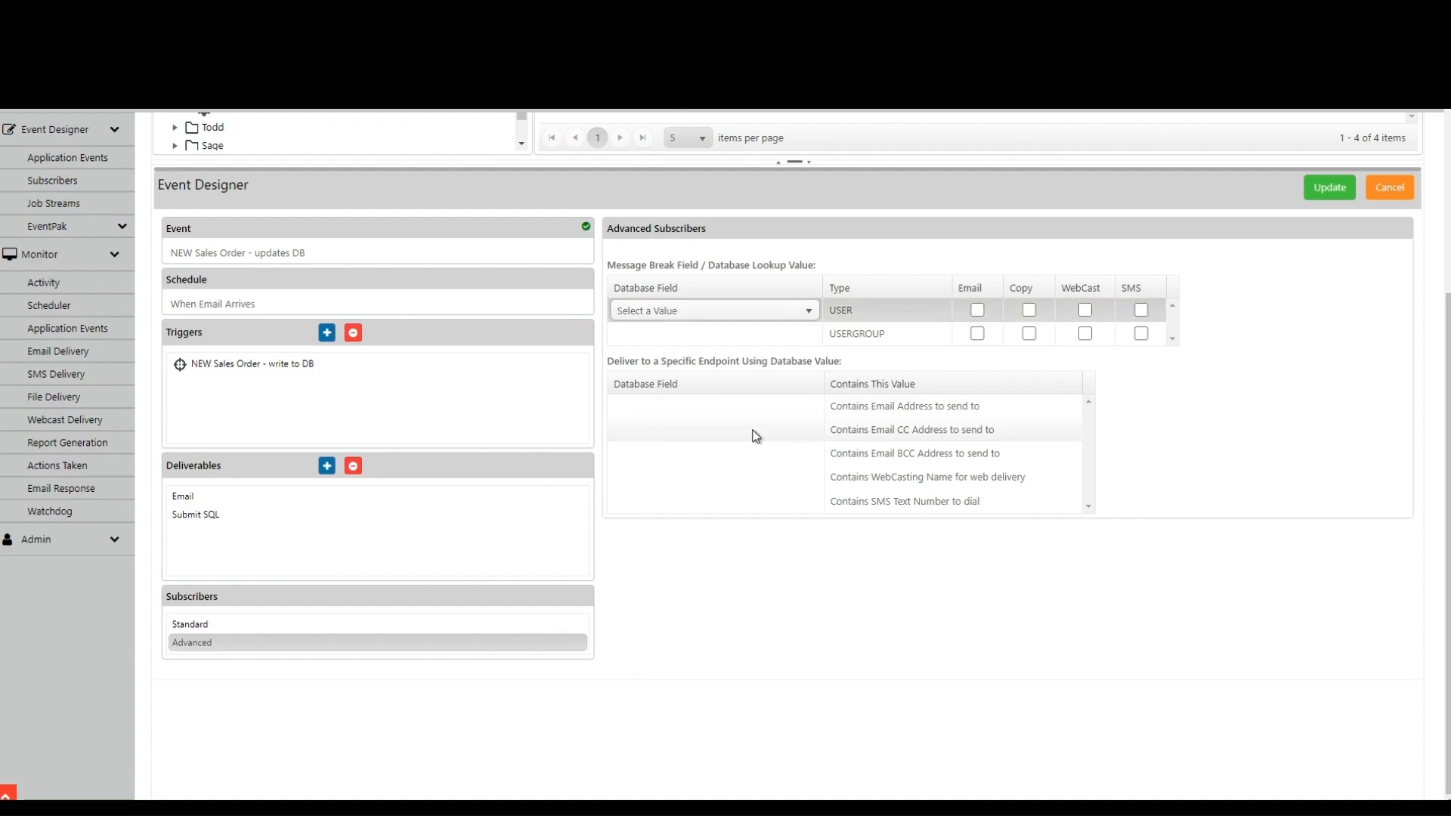
pyautogui.click(810, 414)
pyautogui.click(811, 412)
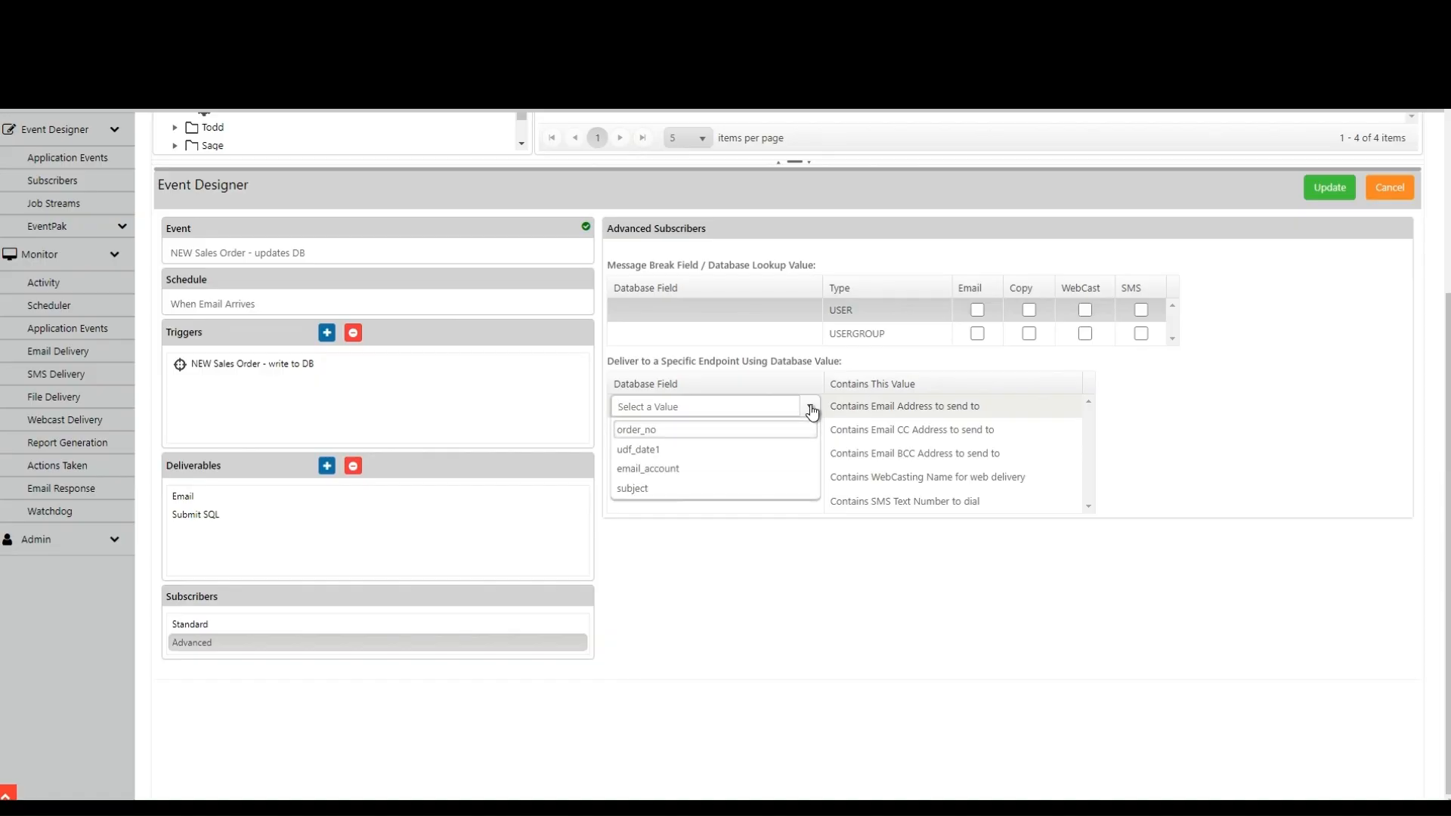
pyautogui.click(804, 405)
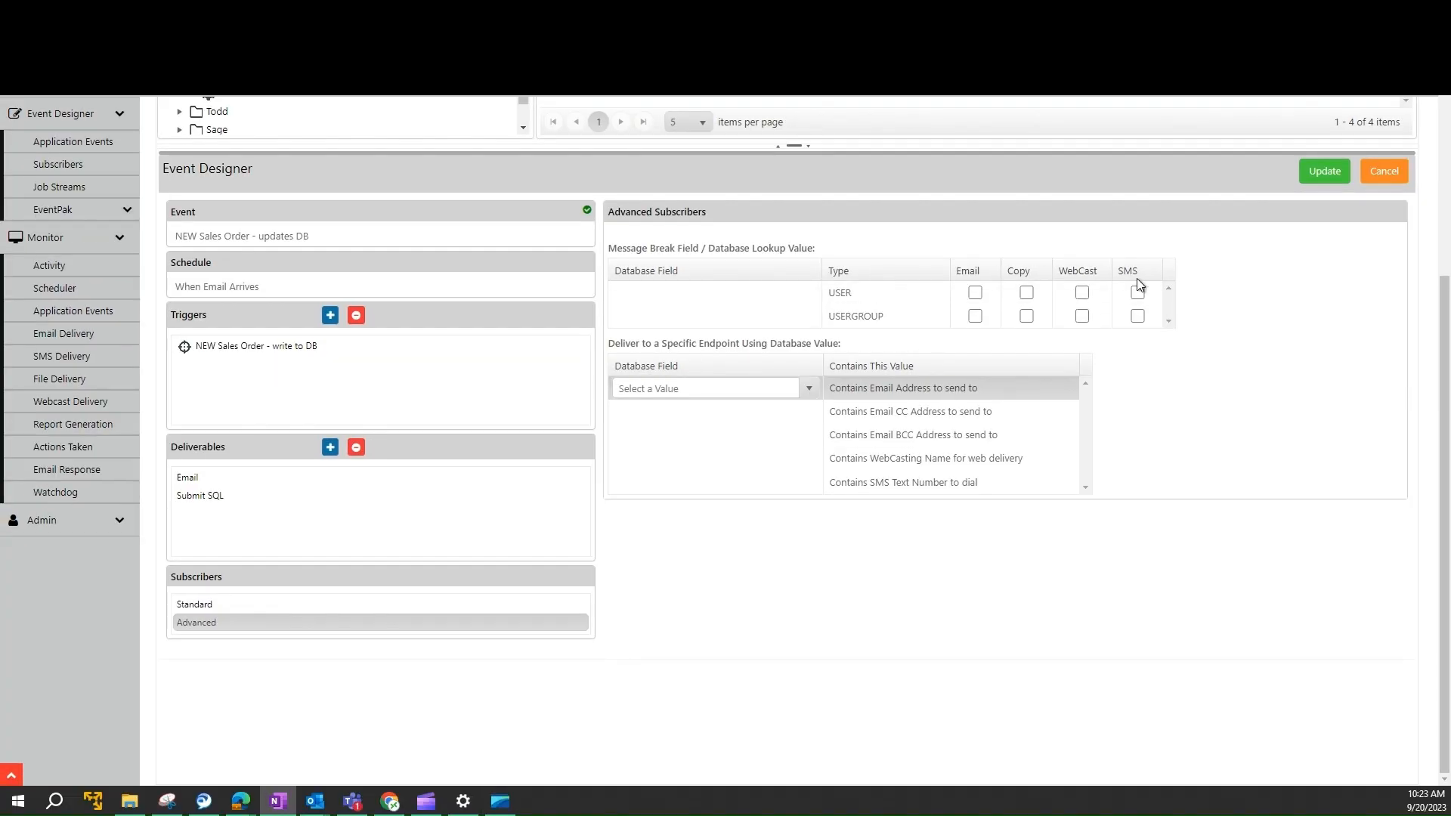
pyautogui.click(1324, 171)
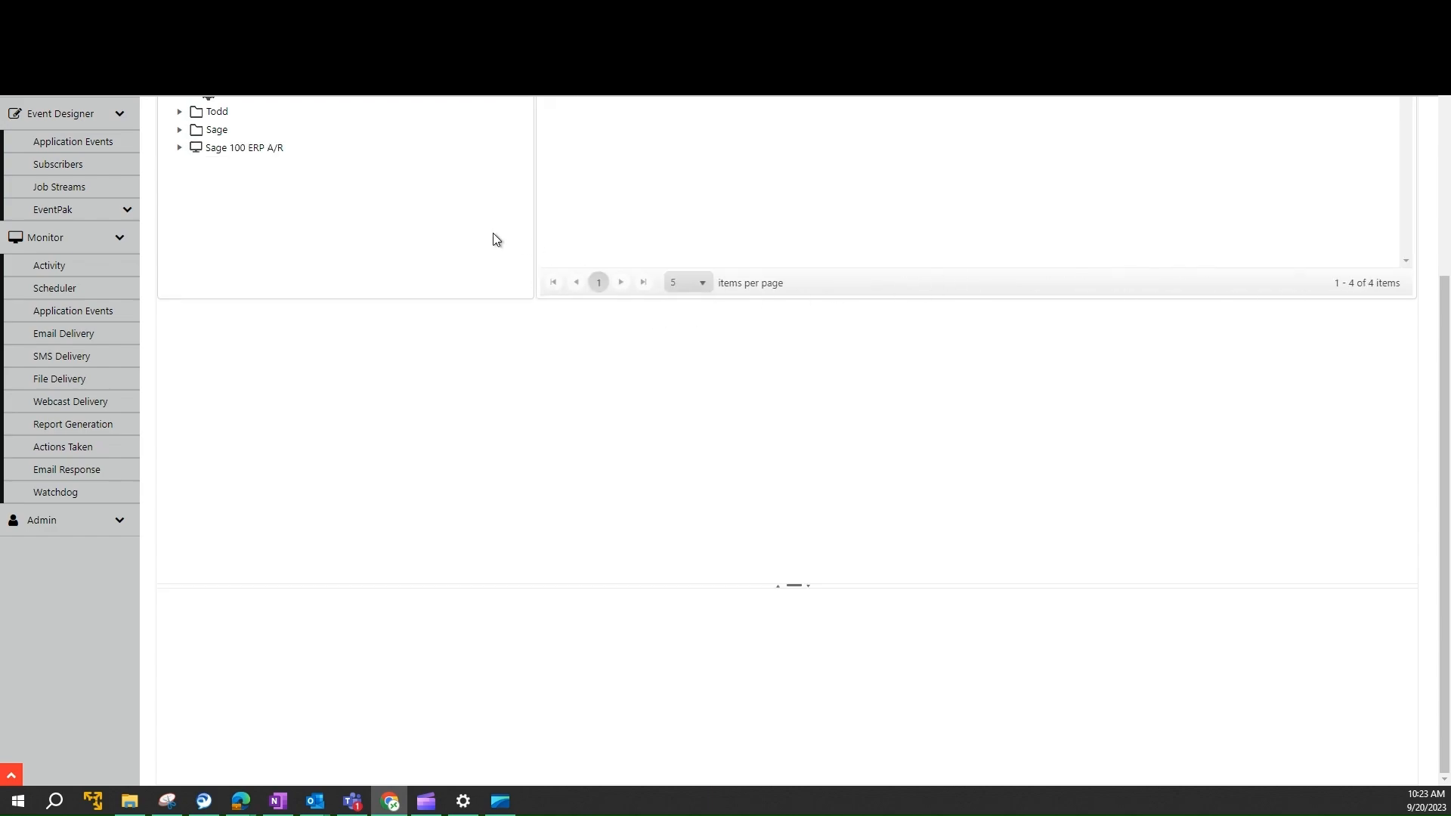
pyautogui.scroll(4, 476, 235)
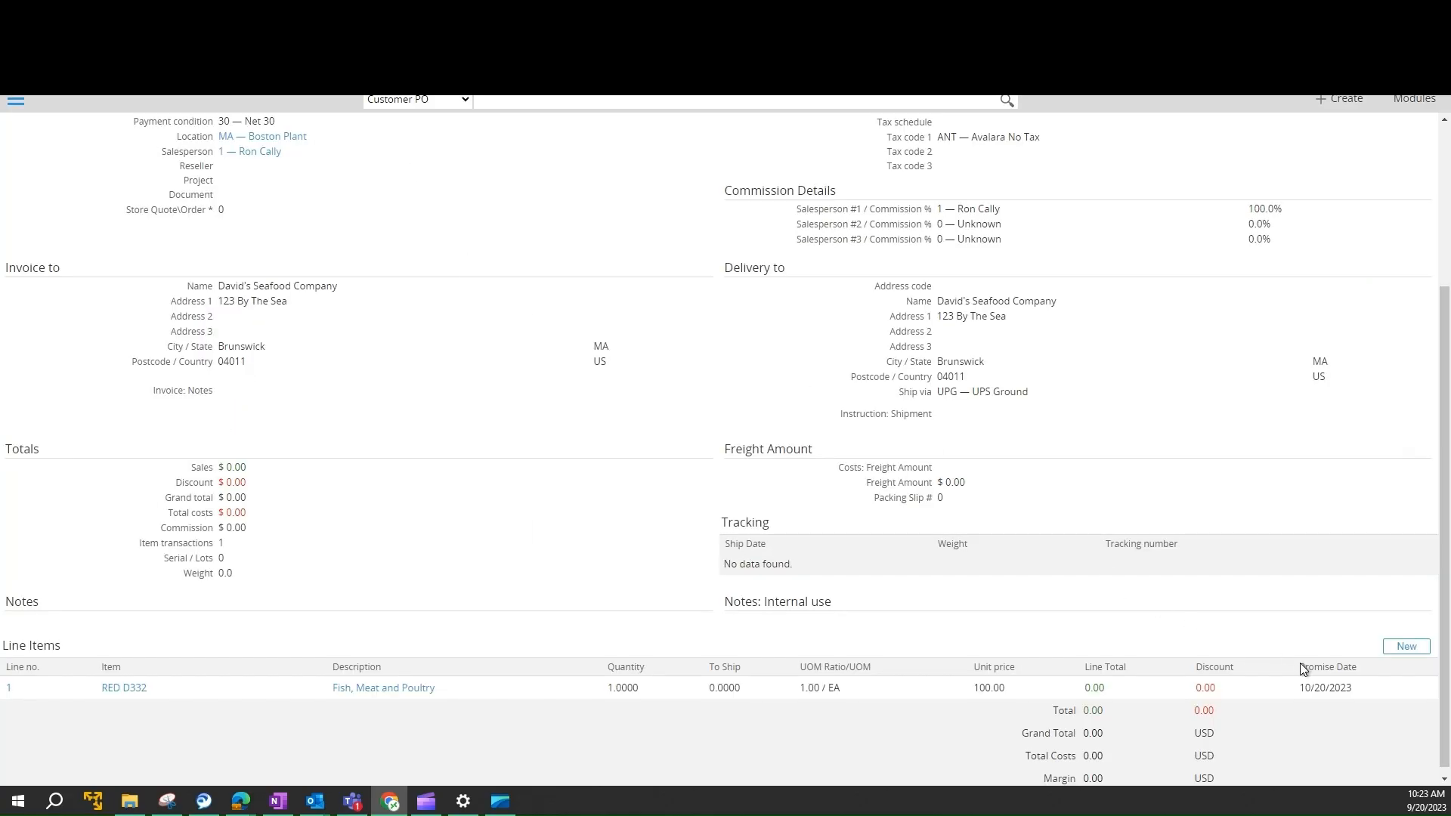
# Check the promise date on the sales order's line item and read the database change confirmation email in Outlook
pyautogui.click(1320, 692)
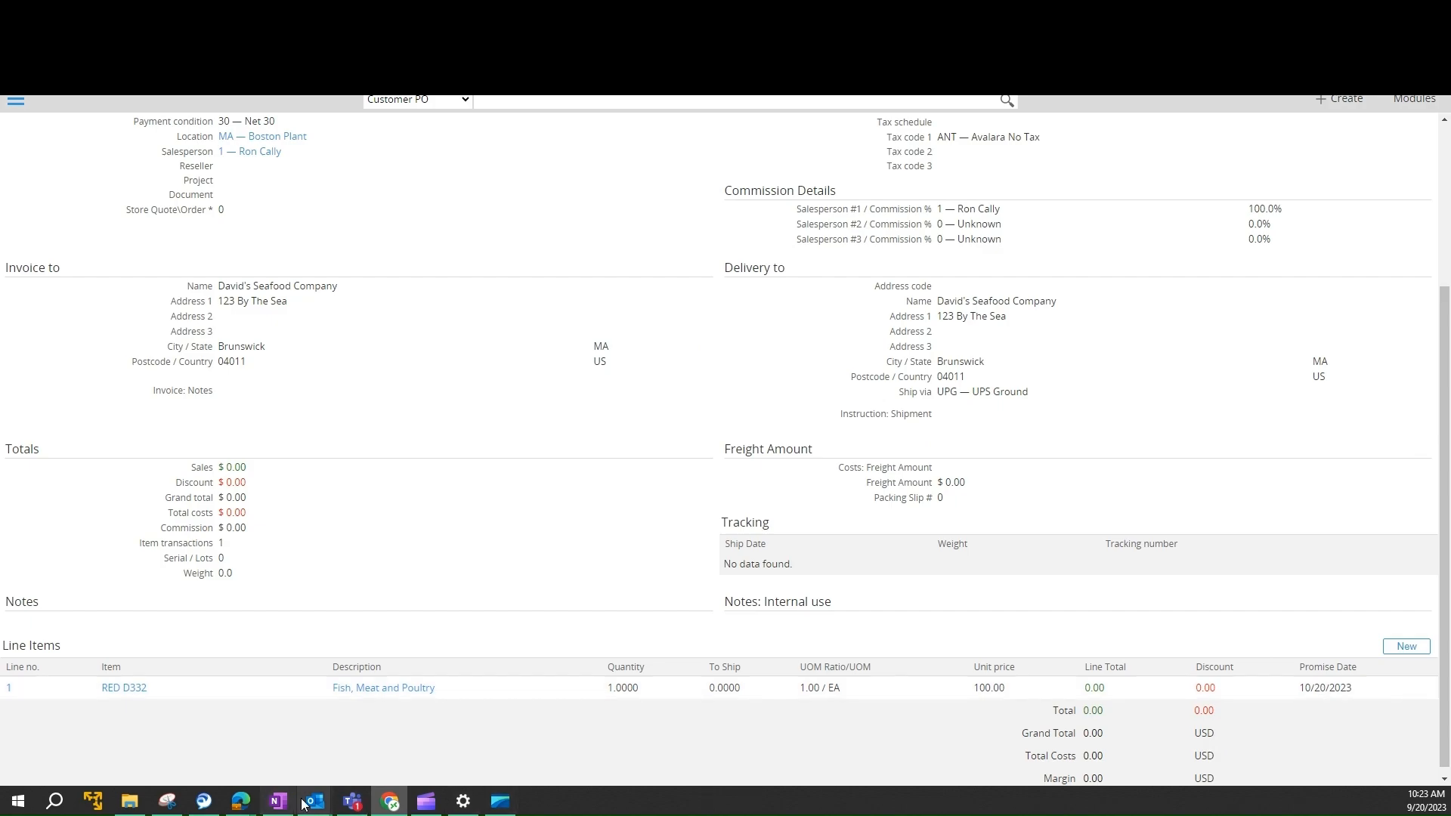
pyautogui.moveTo(315, 806)
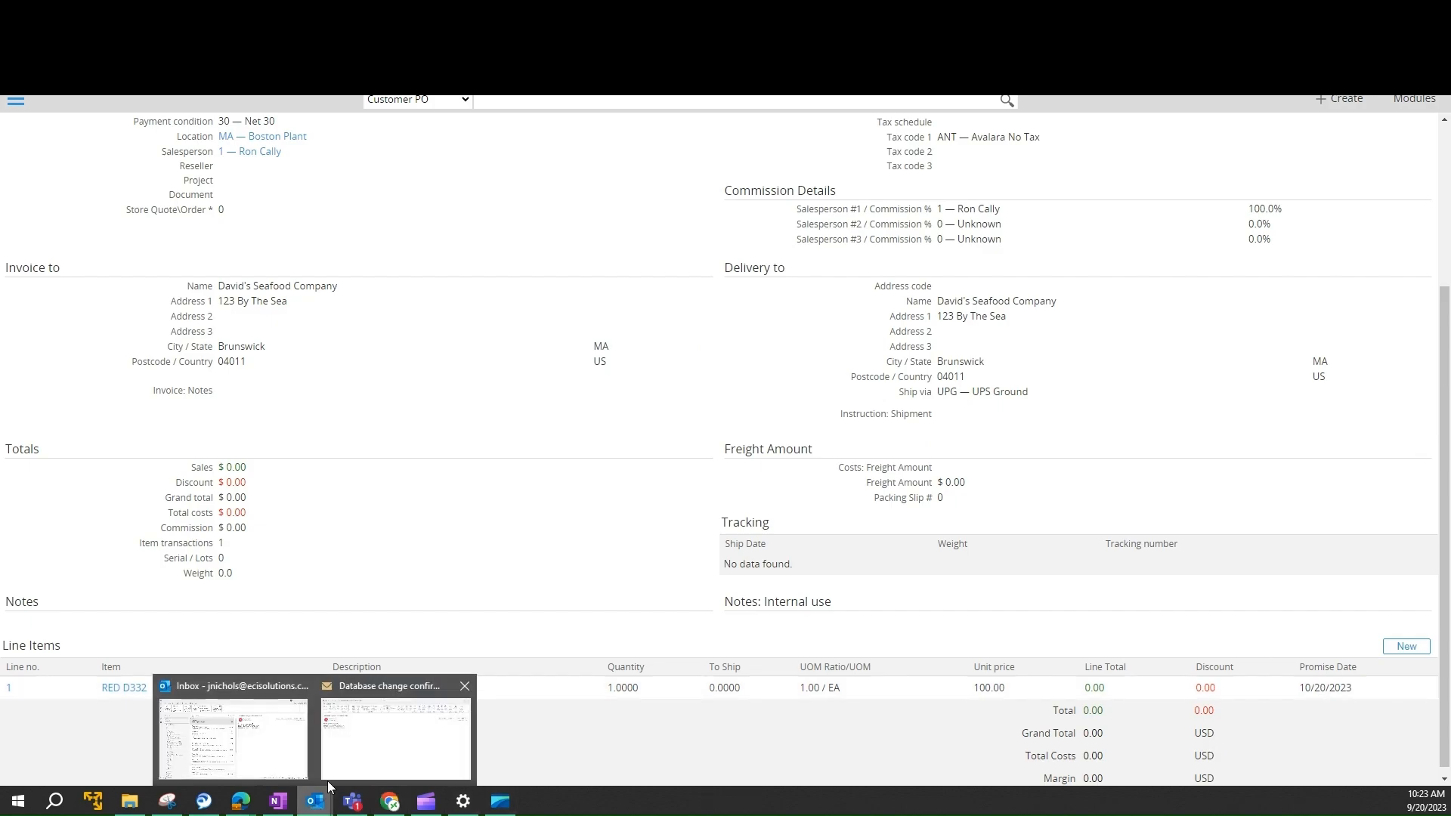
pyautogui.click(397, 739)
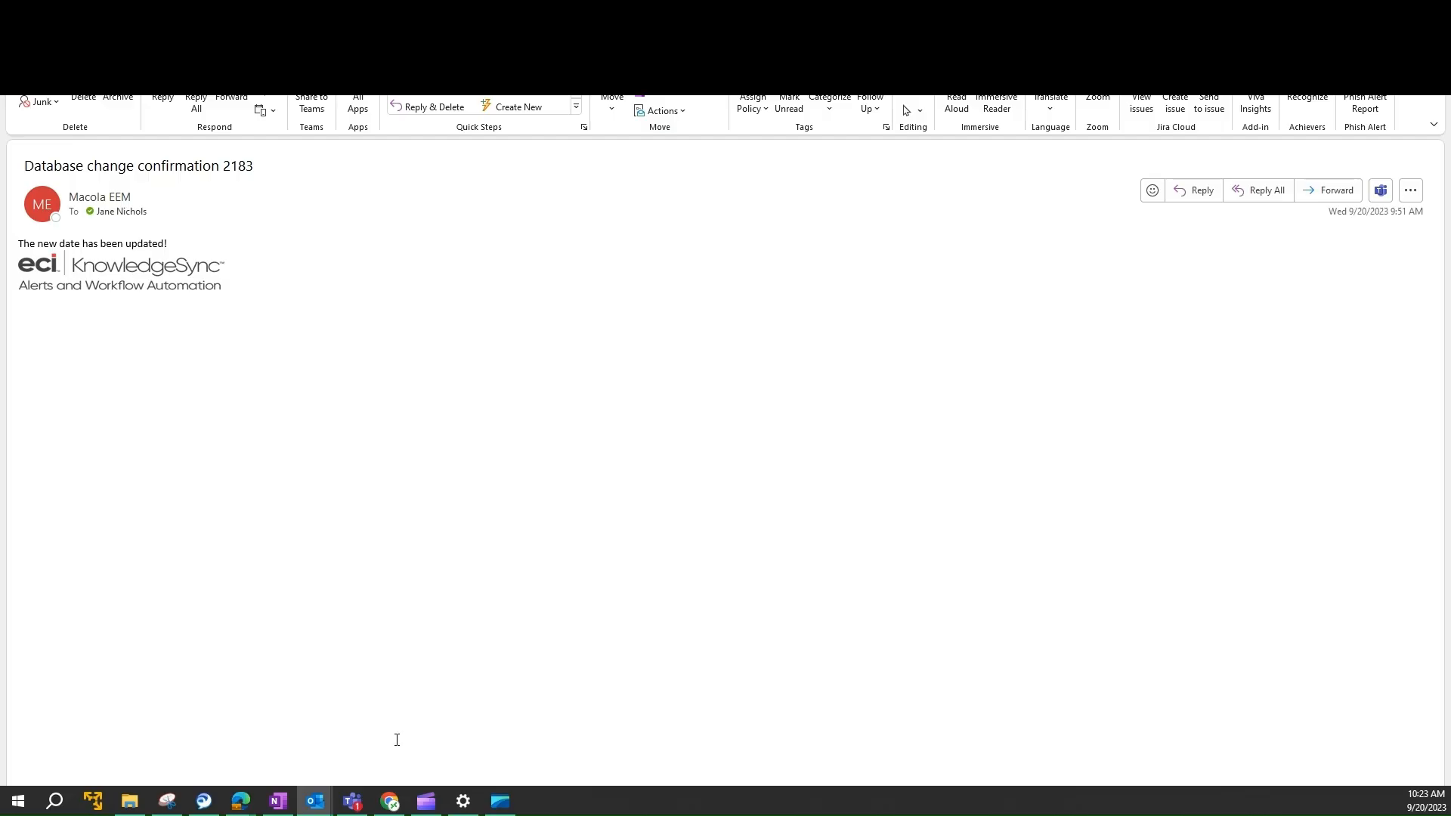
pyautogui.click(121, 241)
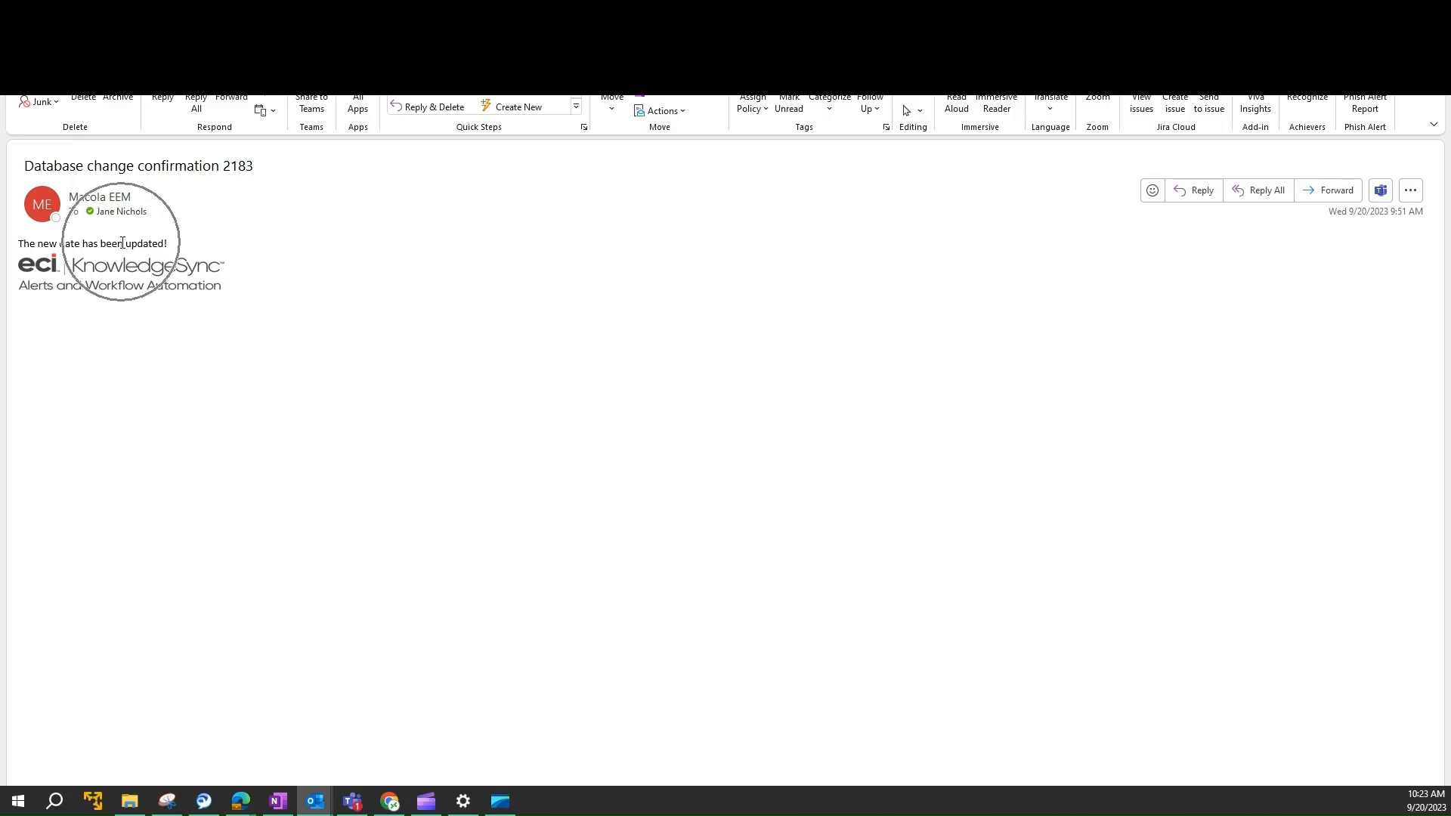